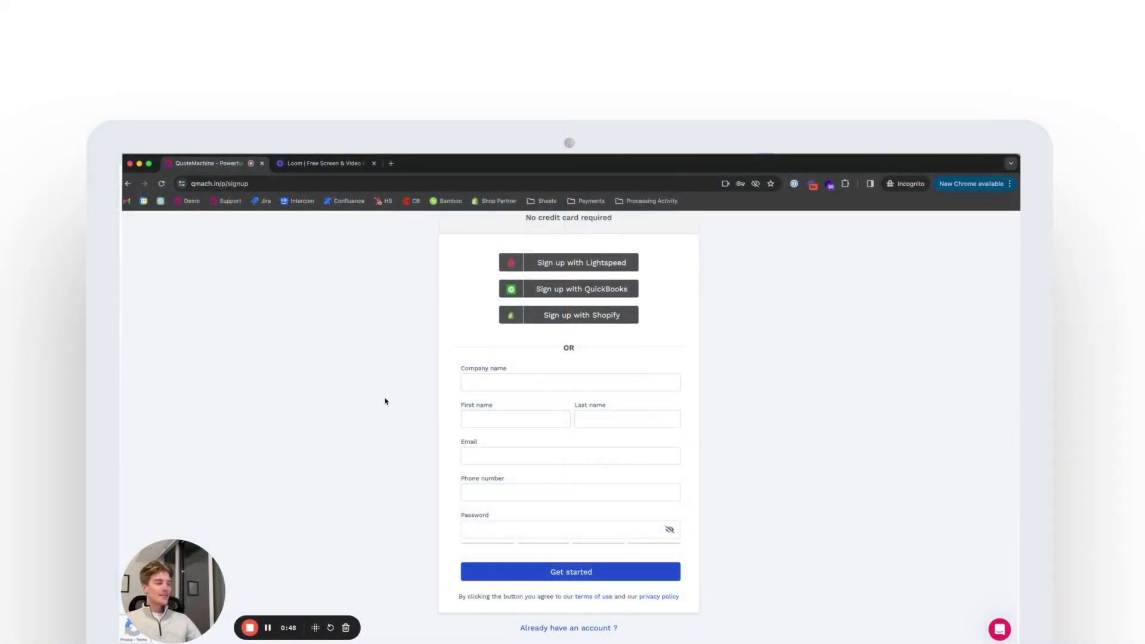
Enter company name Testing Company and the user's first and last name.
left_click(546, 384)
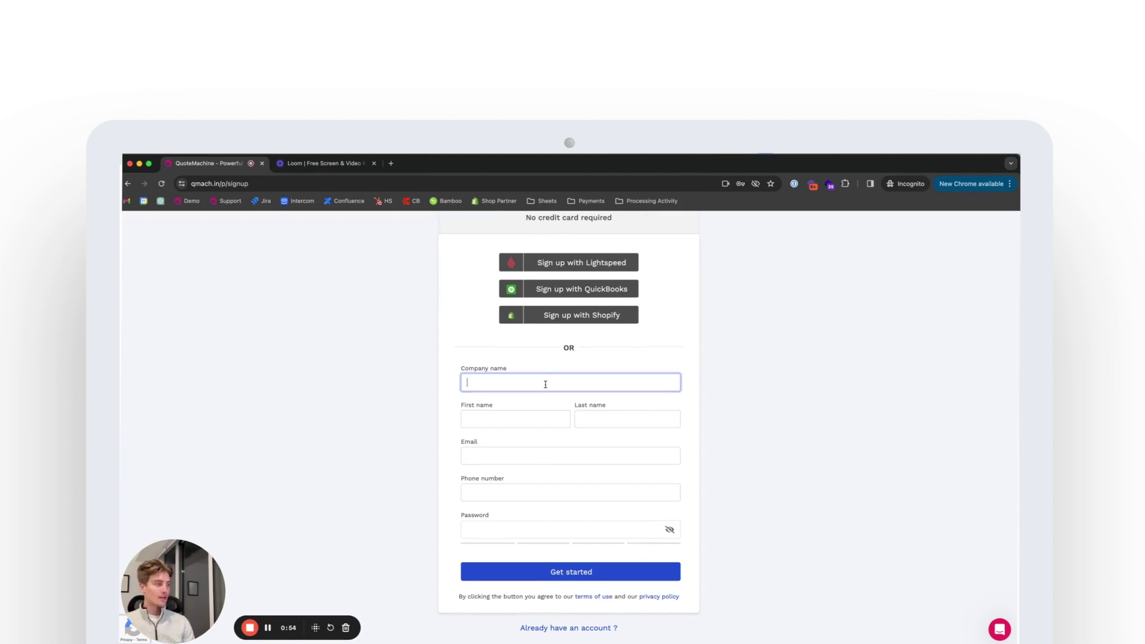
type("Testing ")
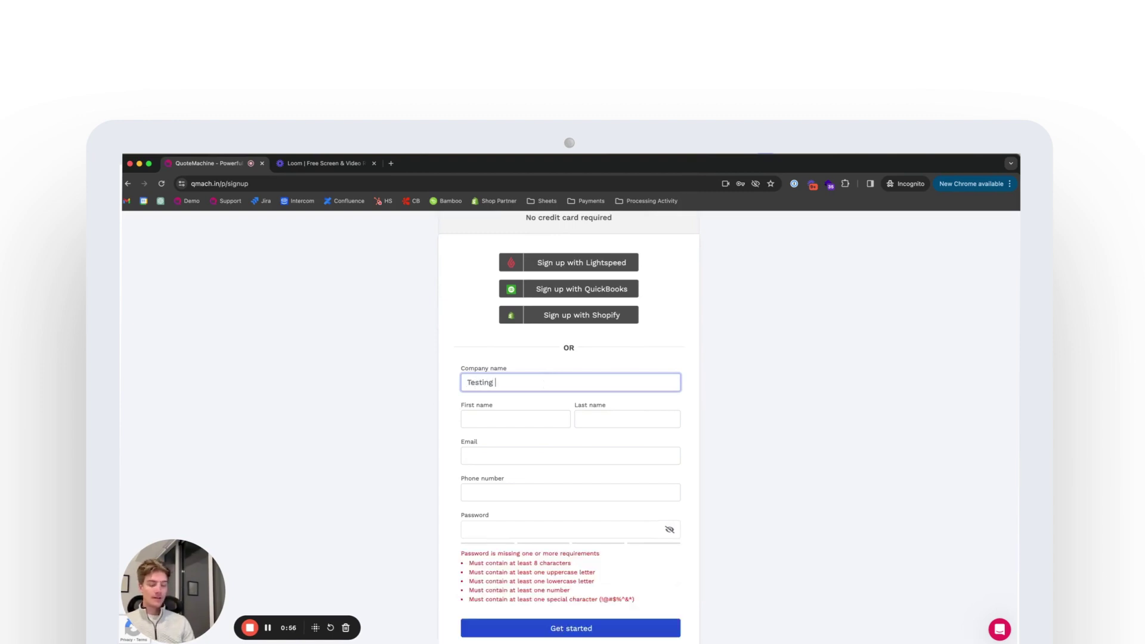
type("Company")
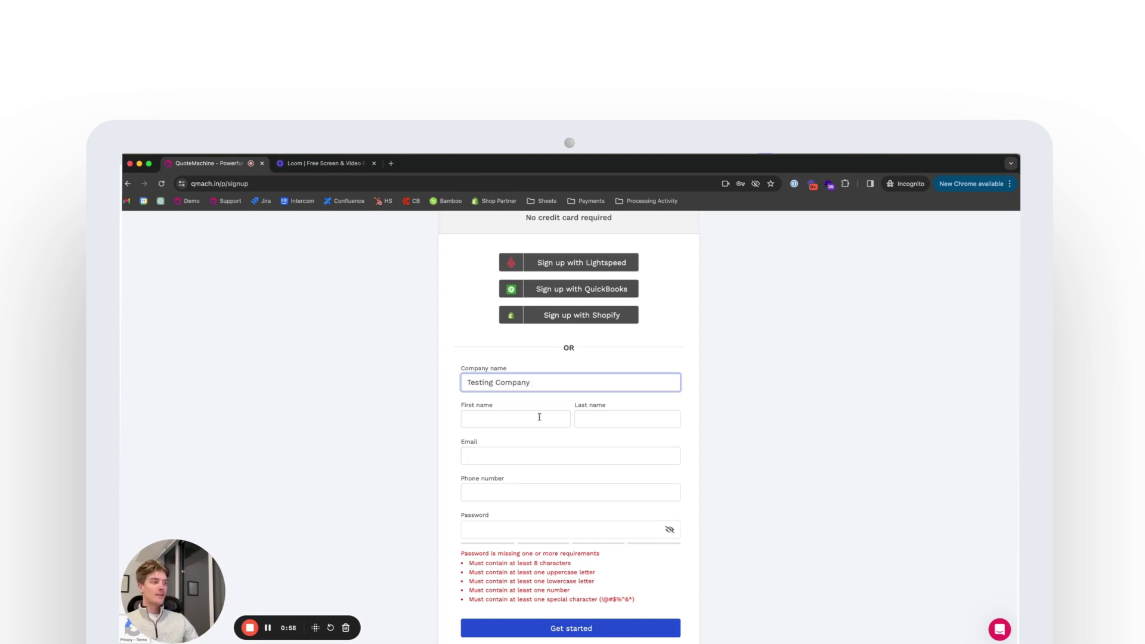
left_click(538, 417)
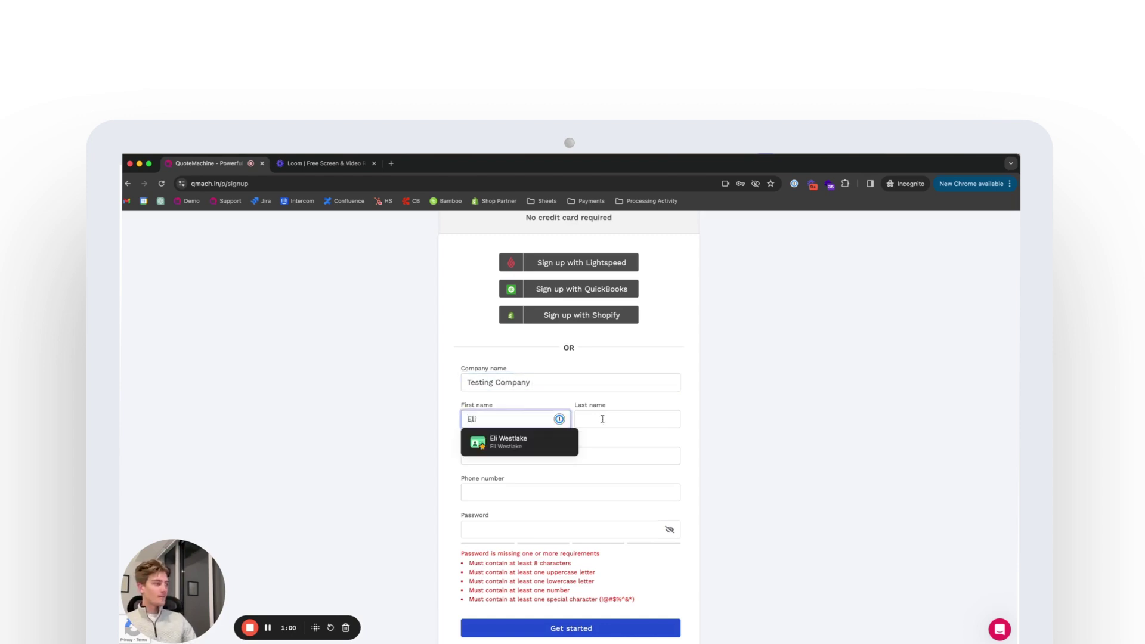
left_click(620, 419)
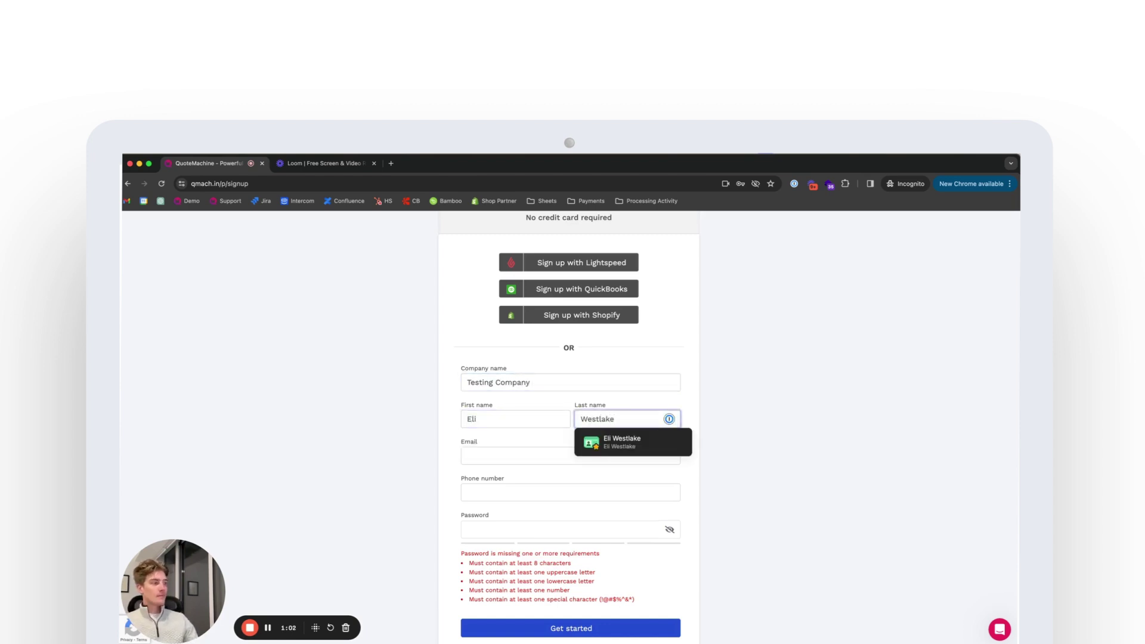
Enter the user's e-mail address and replace the suggested password with a new one.
left_click(529, 451)
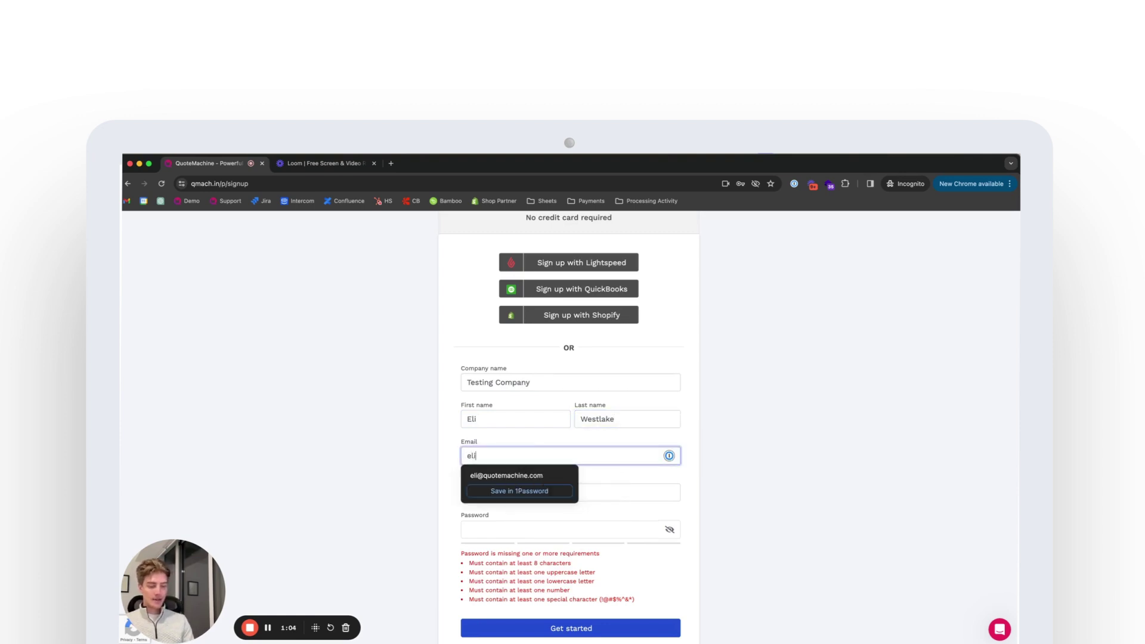
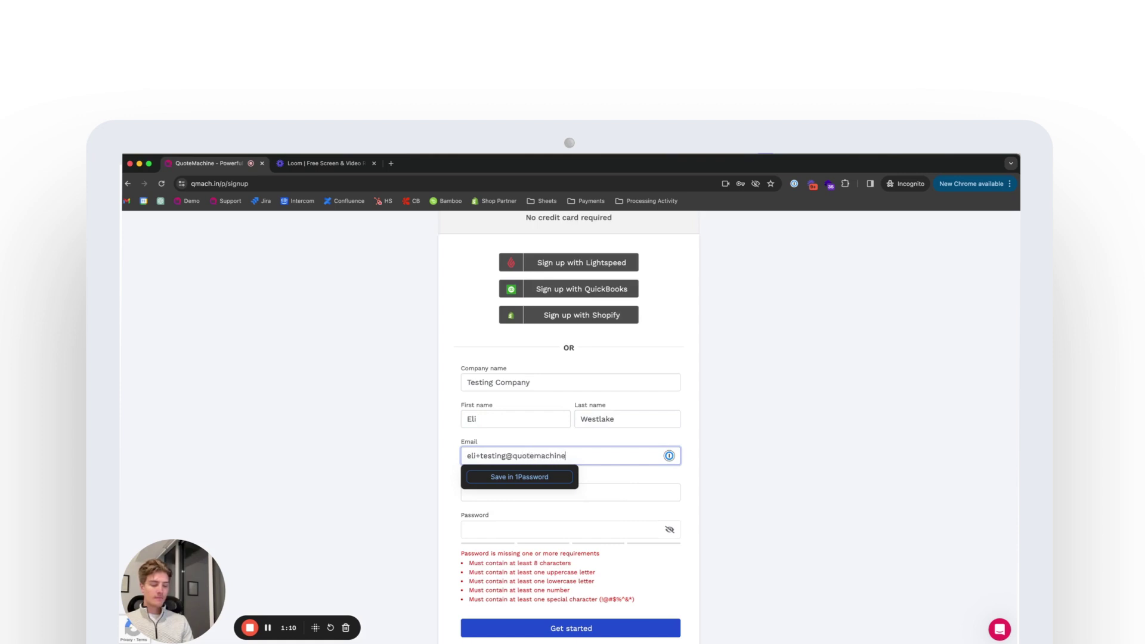
left_click(815, 447)
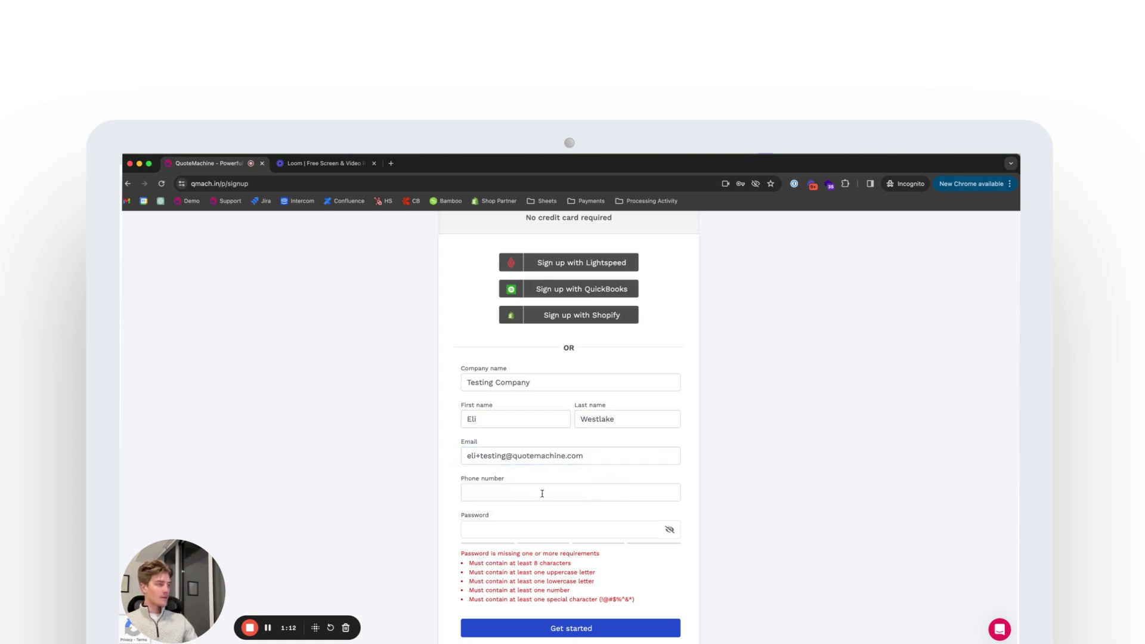
left_click(487, 531)
left_click(483, 552)
left_click(647, 329)
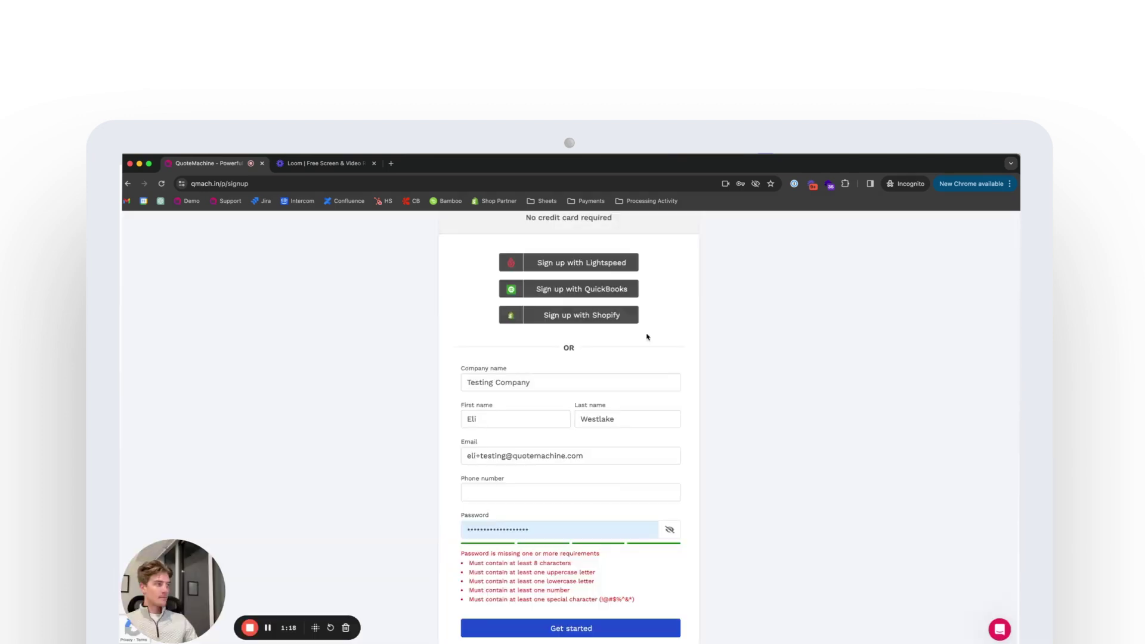
key("super+a")
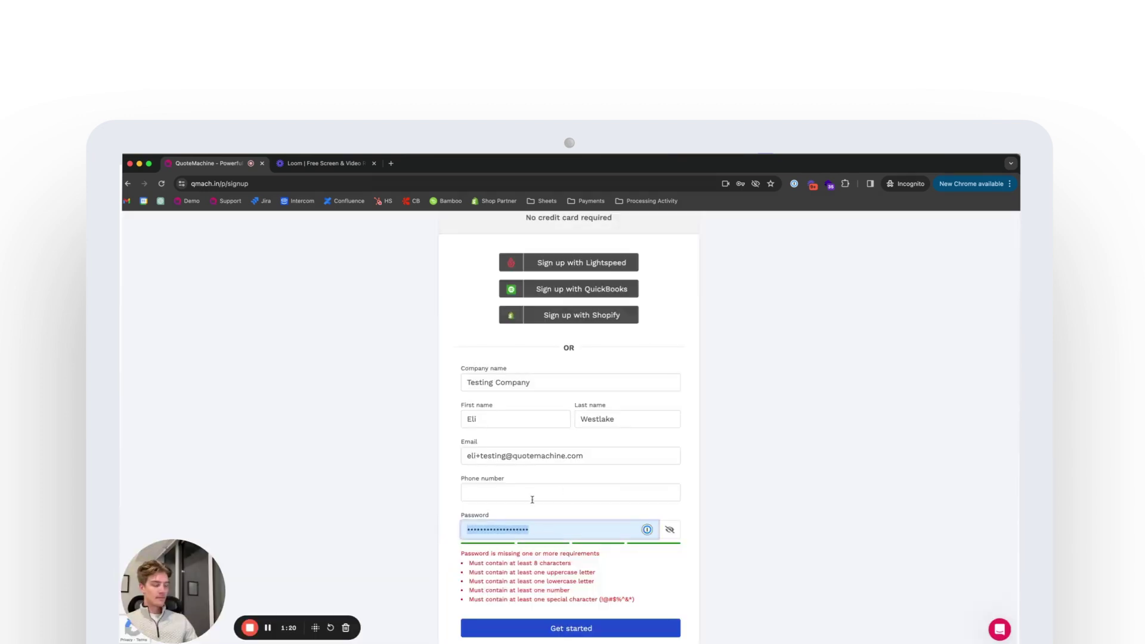
key("BackSpace")
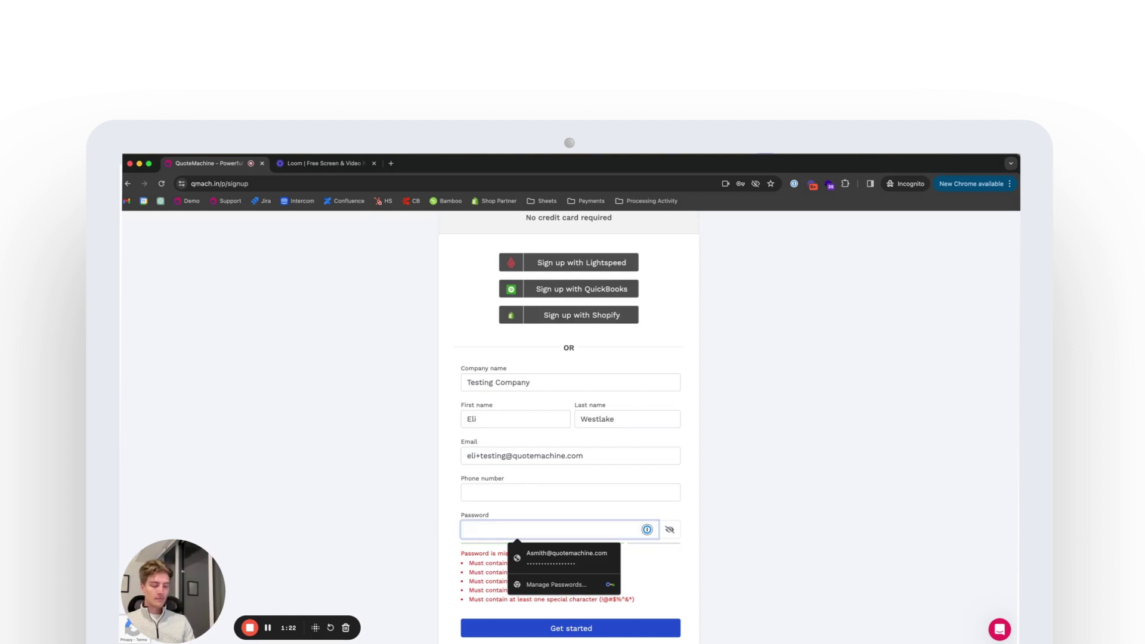
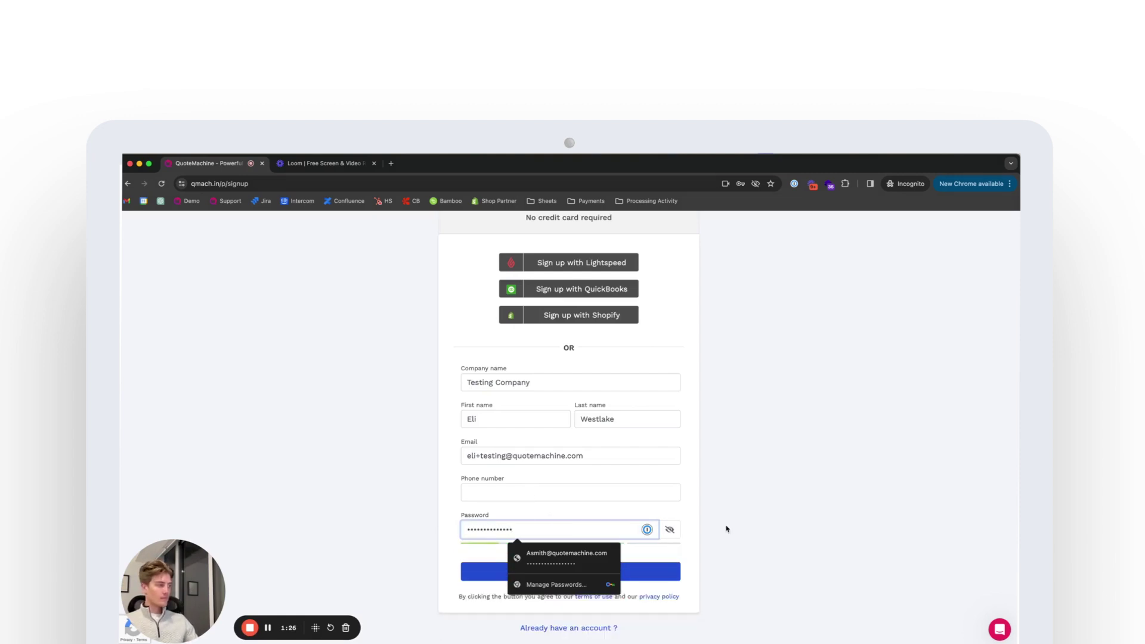
Submit the sign-up form and enter the pasted verification code.
left_click(659, 572)
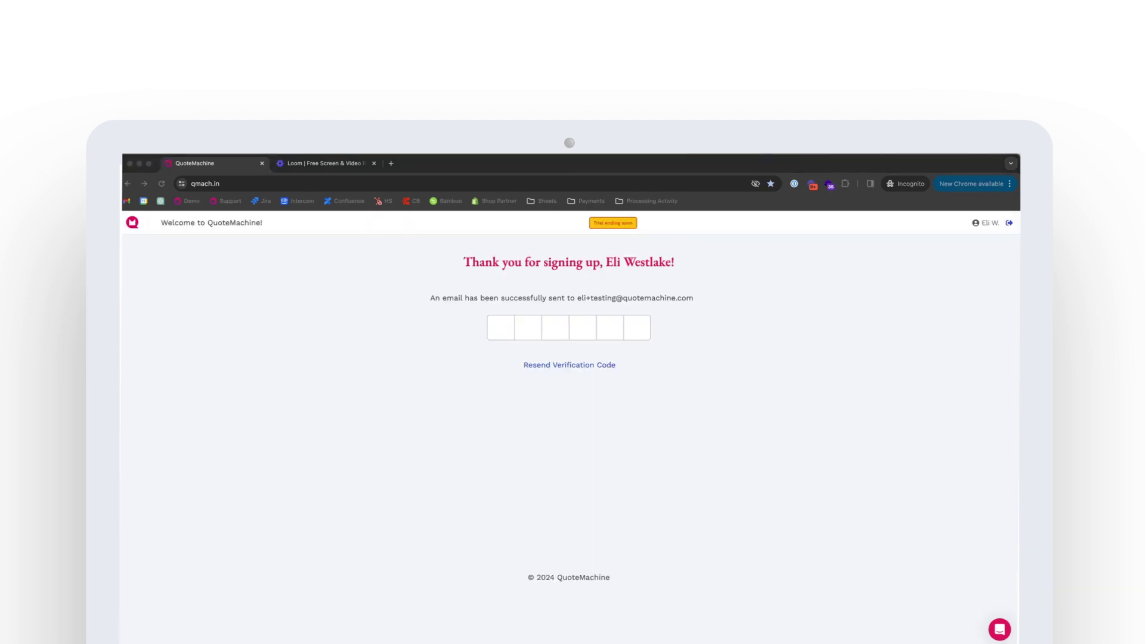
left_click(516, 334)
left_click(577, 362)
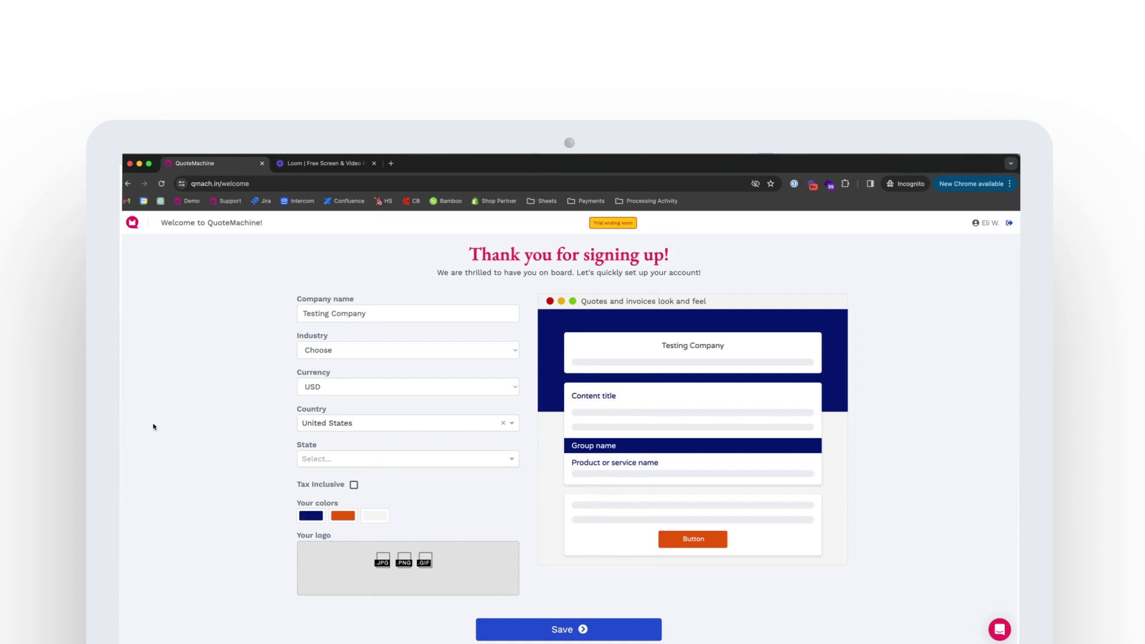
Choose industry Hardware and construction equipment, currency CAD, country United States and state Colorado.
left_click(392, 356)
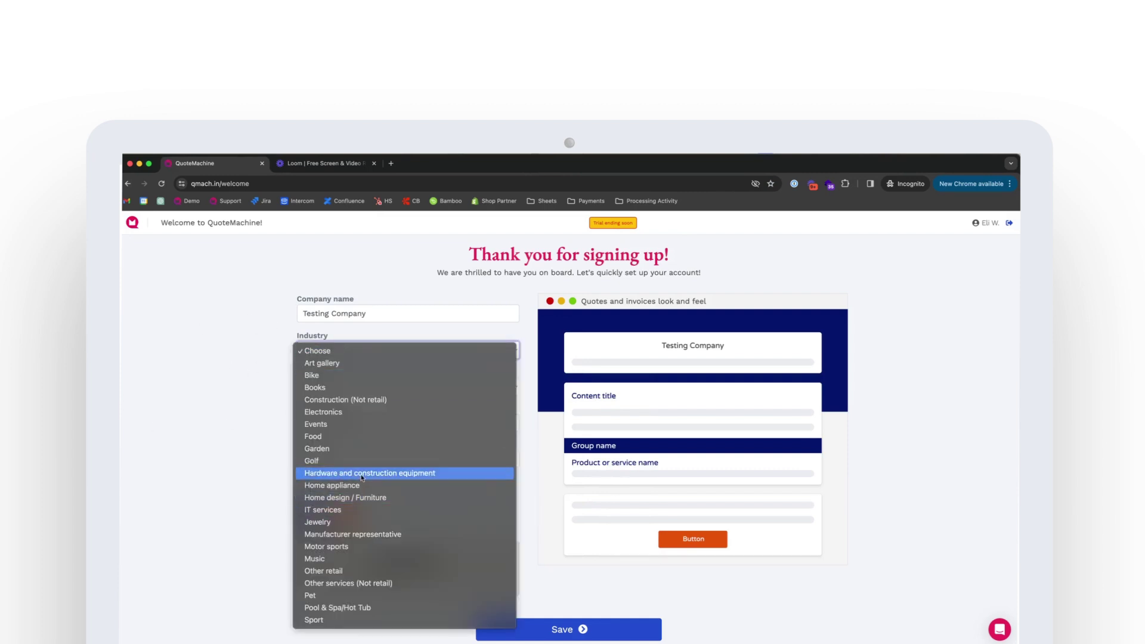
left_click(316, 466)
left_click(336, 389)
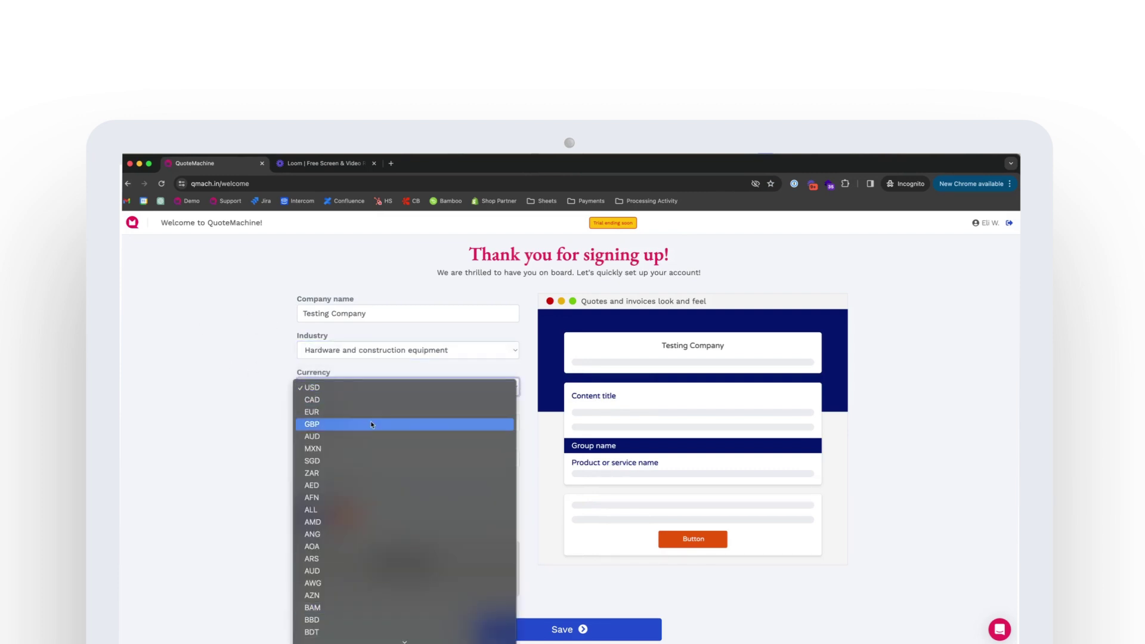
left_click(372, 402)
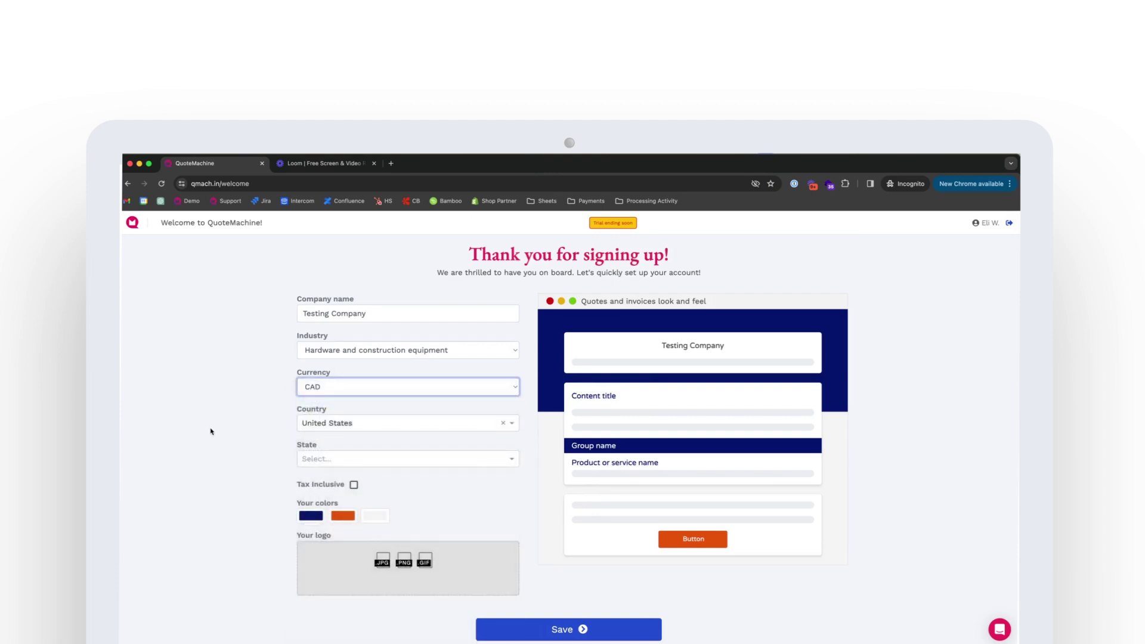
left_click(319, 427)
left_click(320, 440)
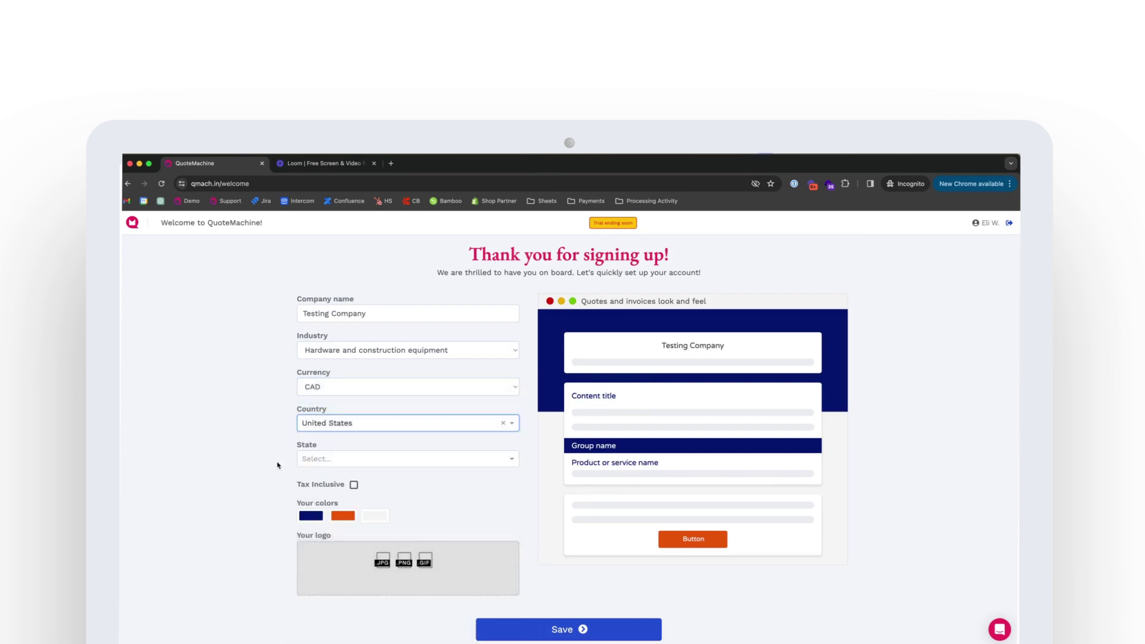
left_click(340, 457)
scroll(332, 511, "down", 2)
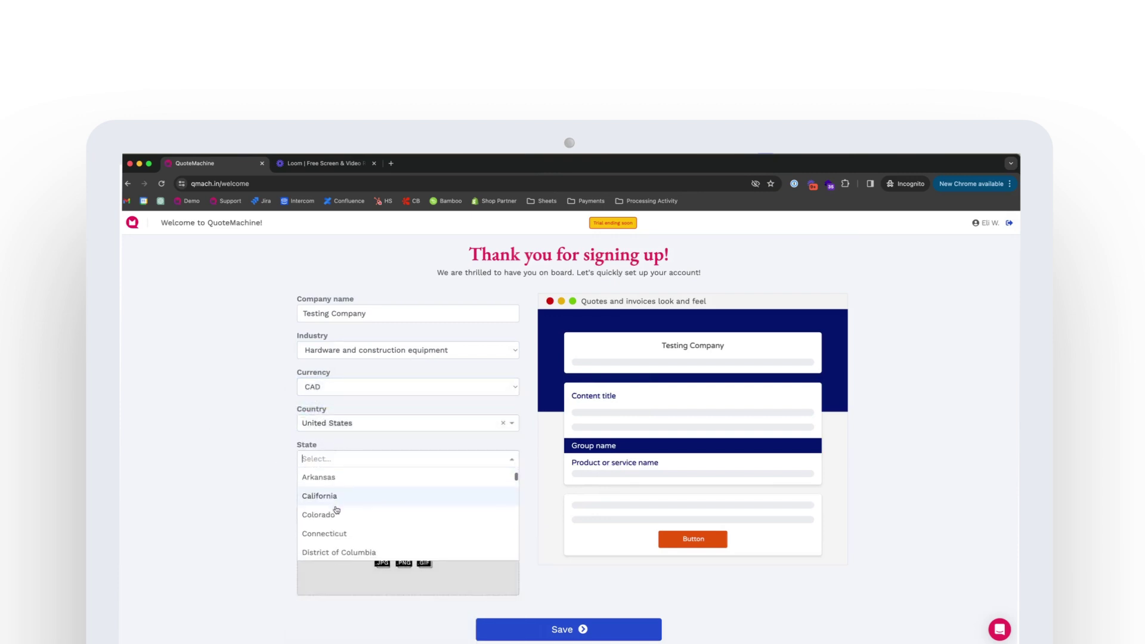
left_click(334, 513)
scroll(226, 489, "down", 1)
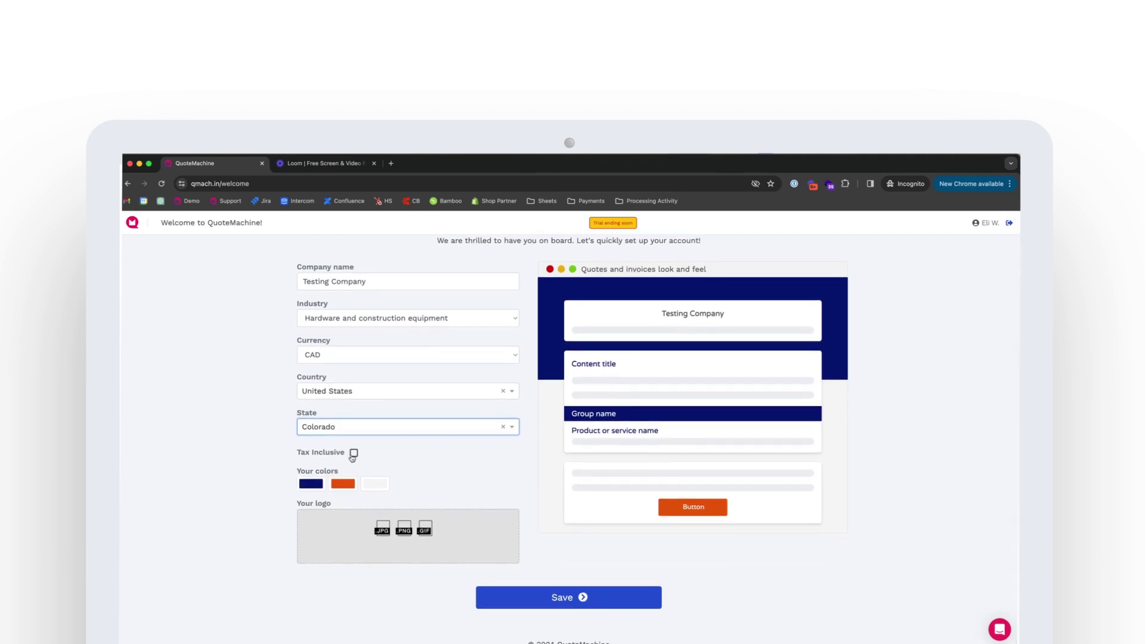
Change the three quote colours to magenta, black and white.
left_click(309, 487)
left_click(383, 565)
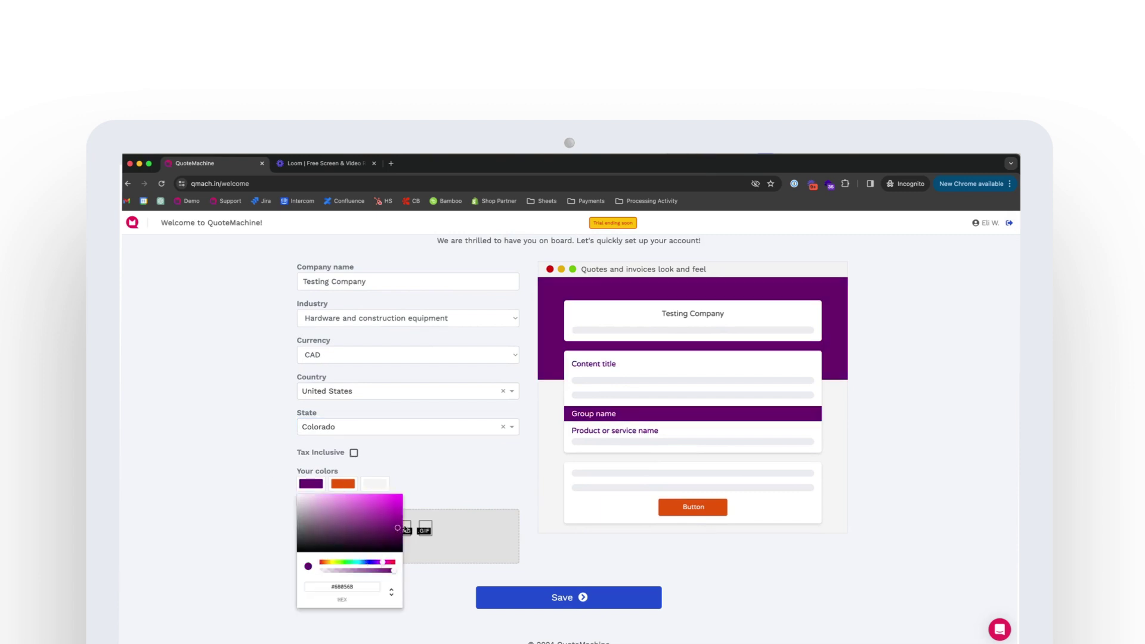
left_click_drag(397, 528, 400, 495)
left_click(346, 486)
left_click(346, 486)
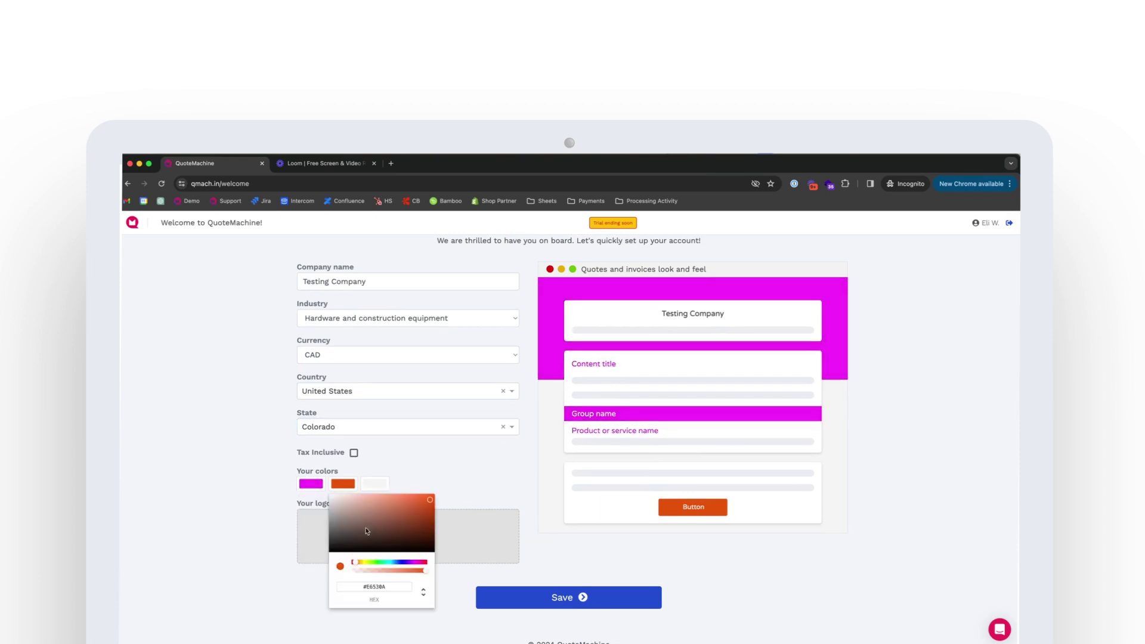
left_click(336, 549)
left_click(378, 485)
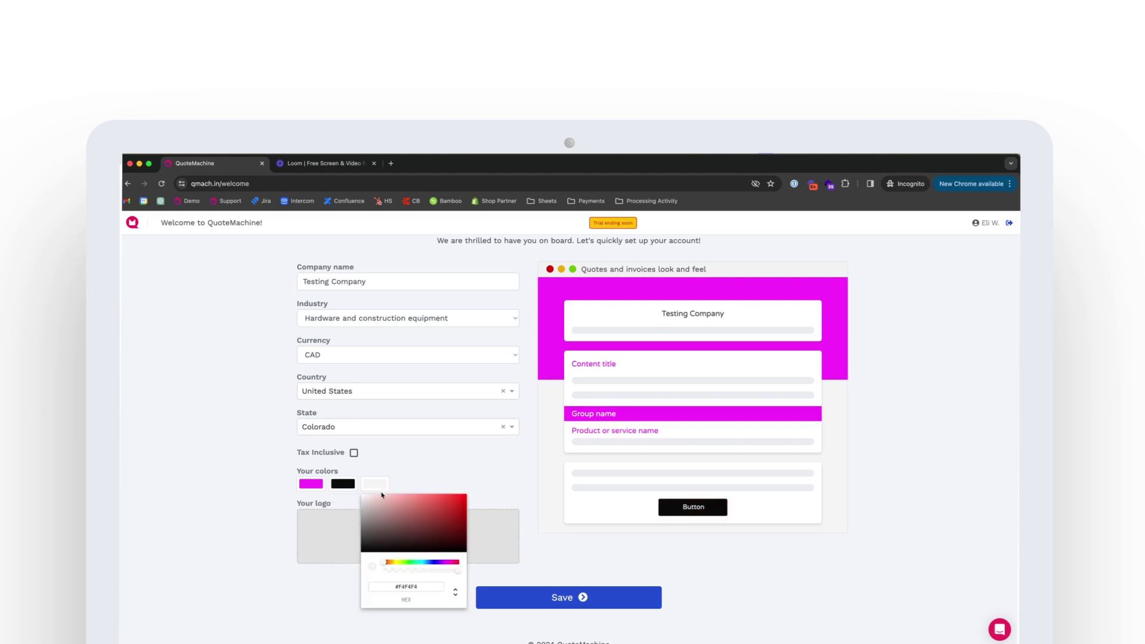
left_click(362, 499)
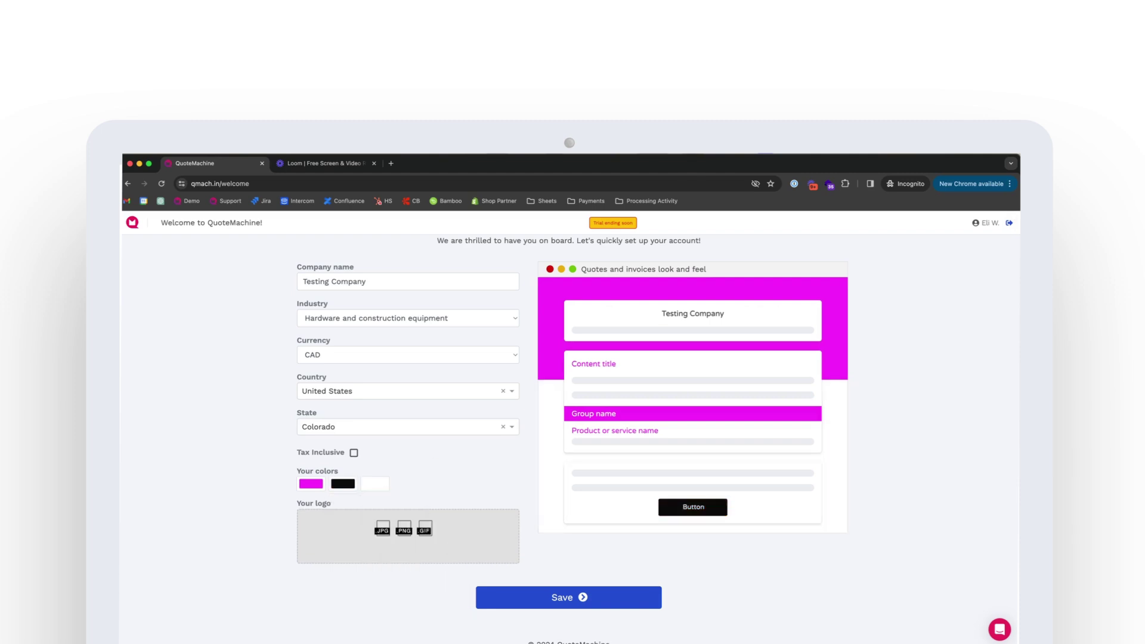
Add the company logo image and save the account setup.
left_click_drag(448, 465, 394, 537)
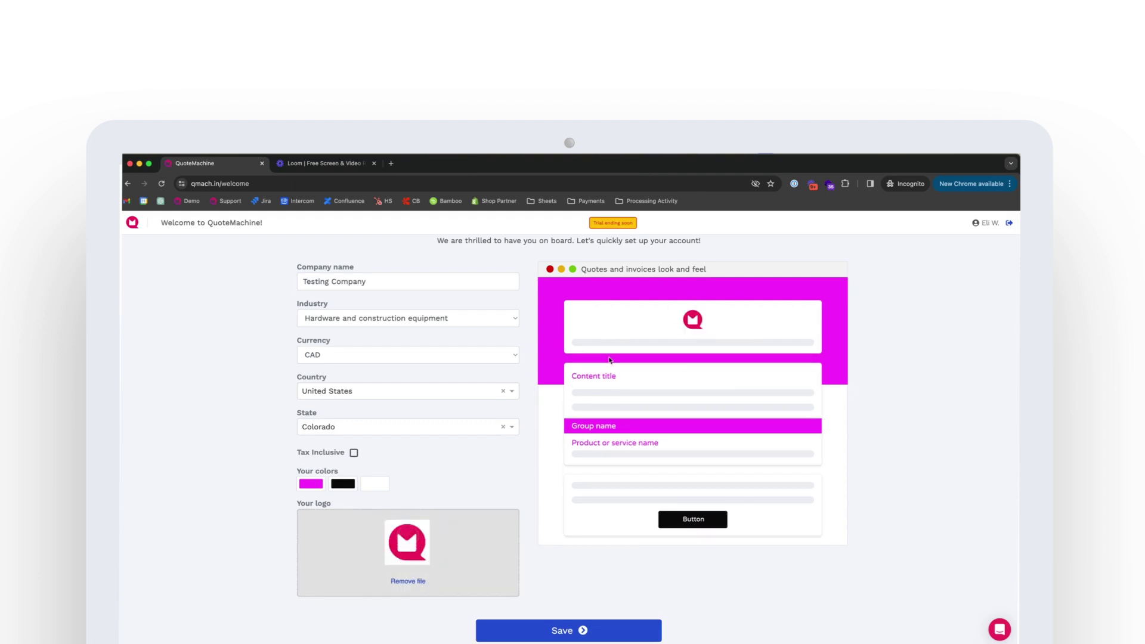
scroll(554, 534, "down", 1)
left_click(582, 598)
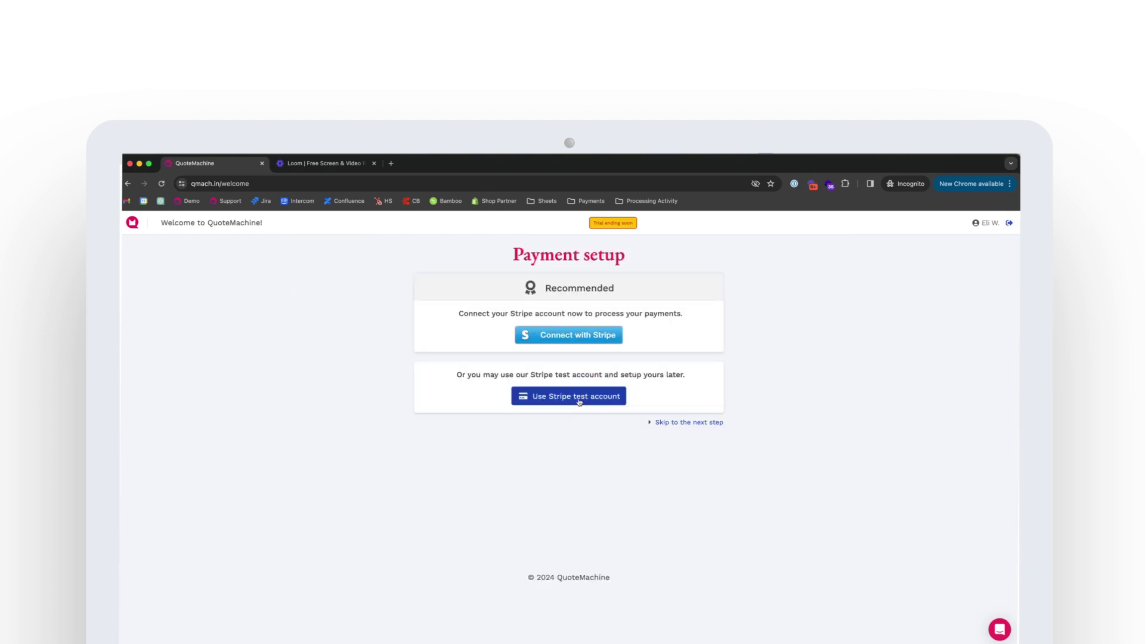
Use the Stripe test account for payments and continue to the dashboard.
left_click(579, 402)
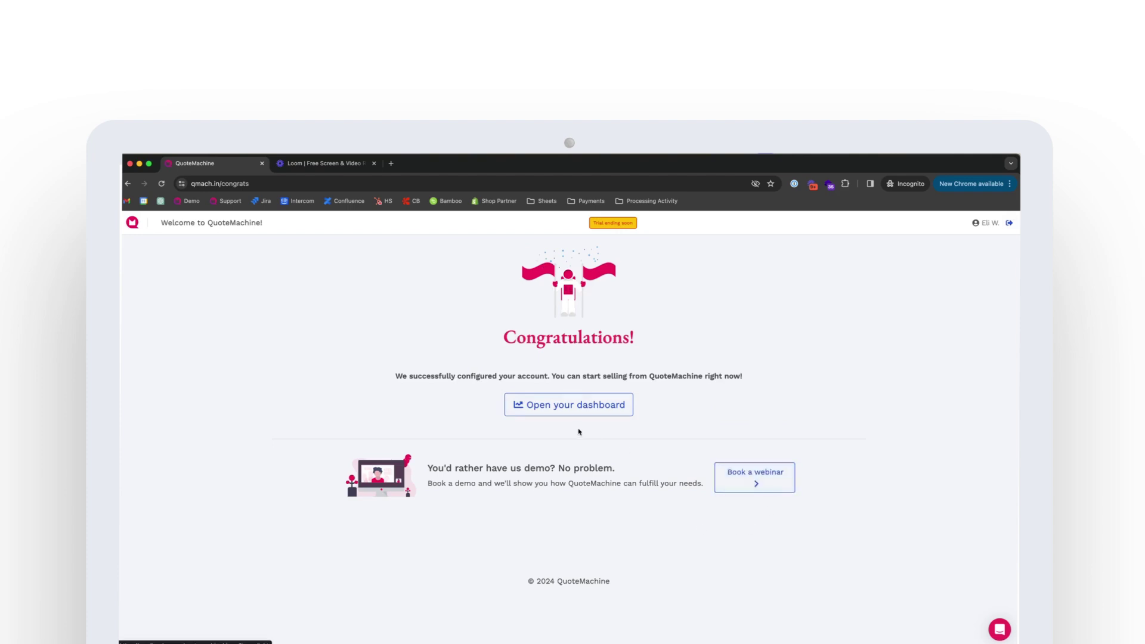
left_click(578, 405)
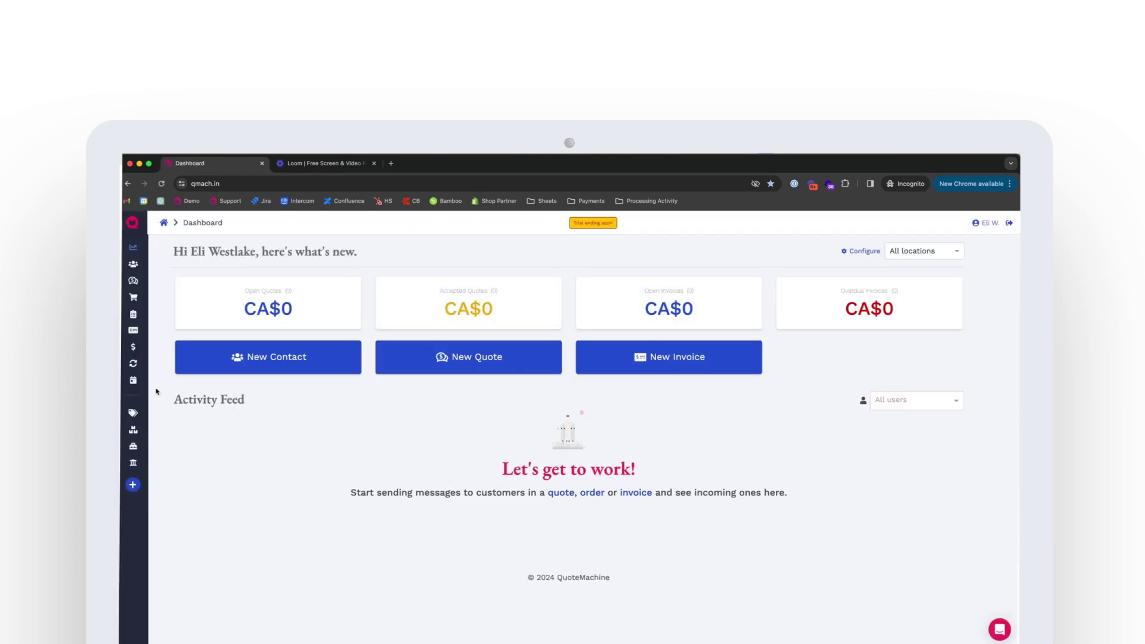
mouse_move(134, 265)
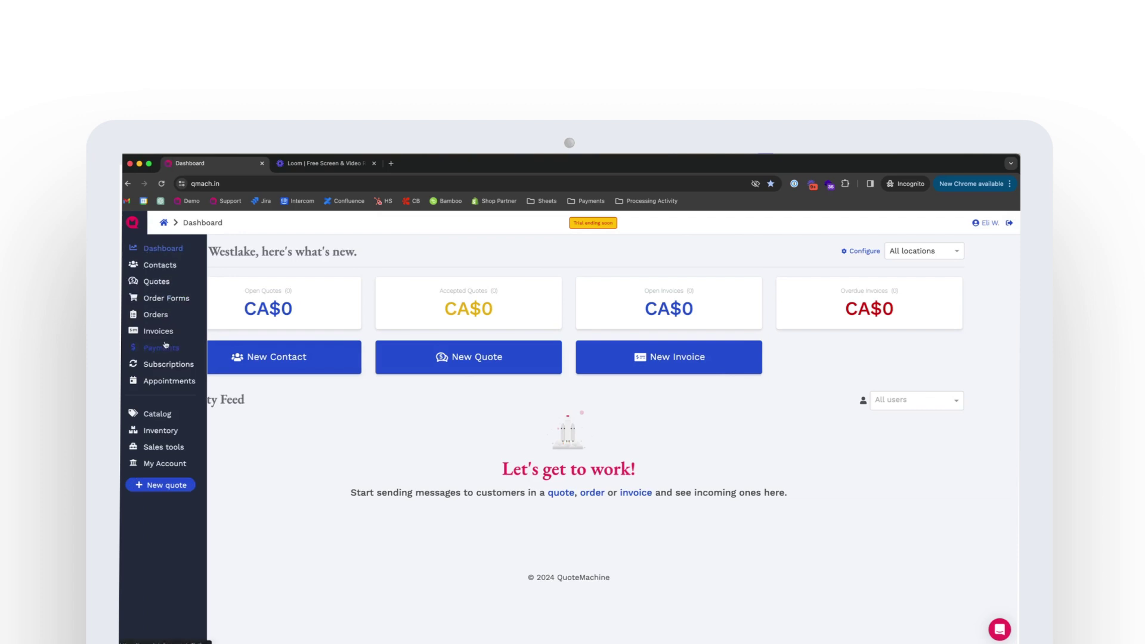
Open the account details for editing from the settings page.
left_click(178, 463)
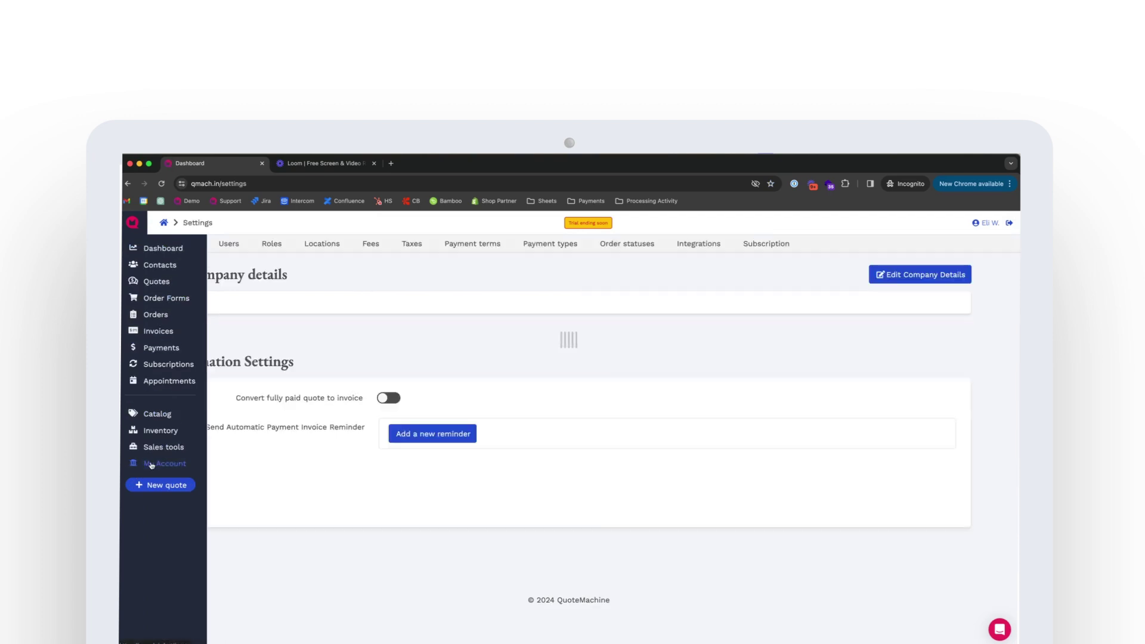
scroll(397, 466, "down", 2)
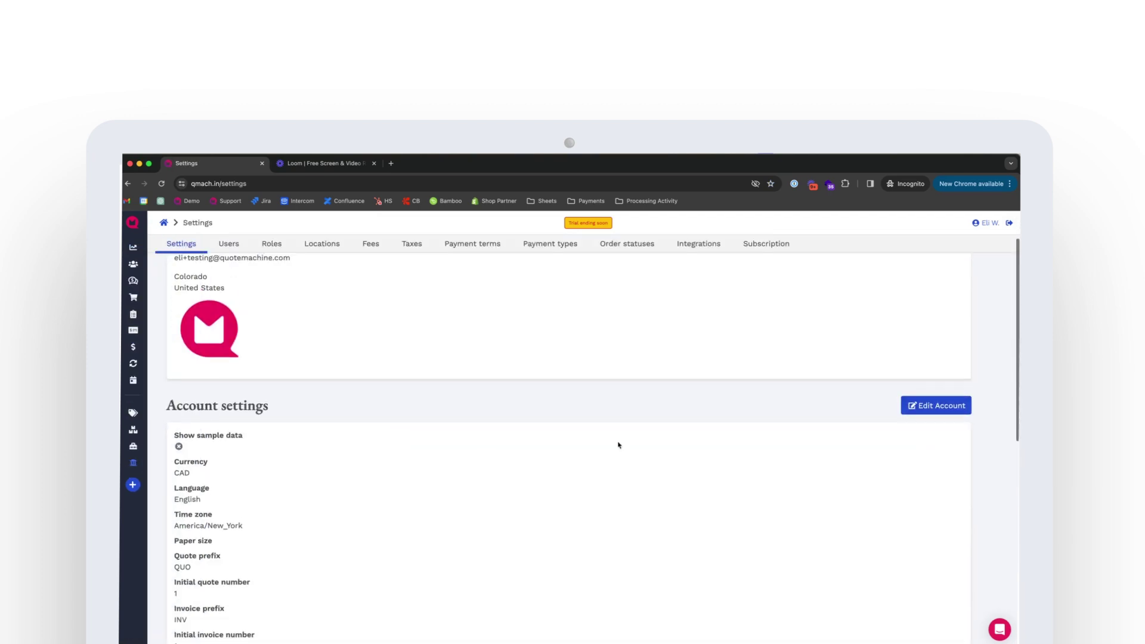
left_click(921, 404)
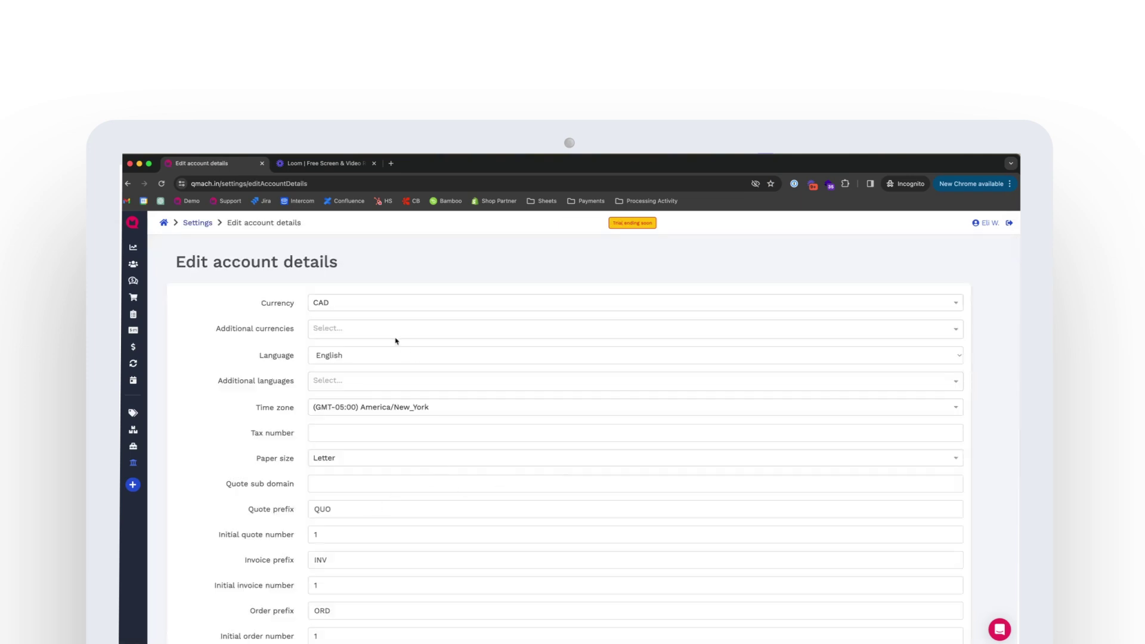
Make USD the main currency and add EUR as additional currency, keeping English.
left_click(358, 304)
left_click(343, 335)
left_click(350, 327)
left_click(331, 332)
left_click(333, 367)
scroll(334, 358, "down", 1)
left_click(337, 345)
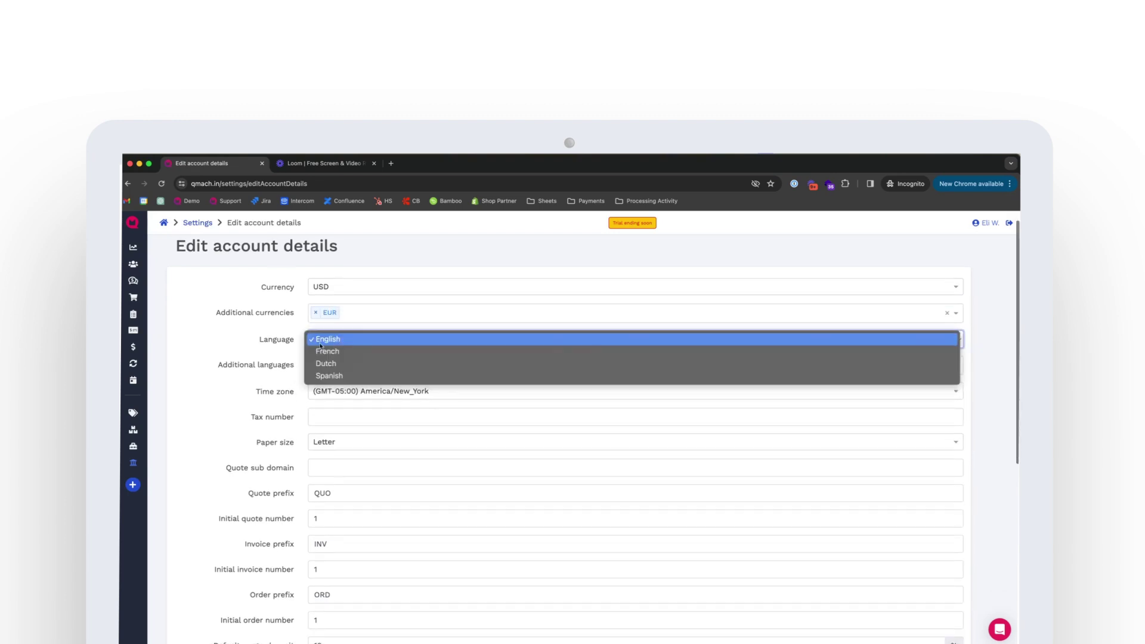
left_click(273, 343)
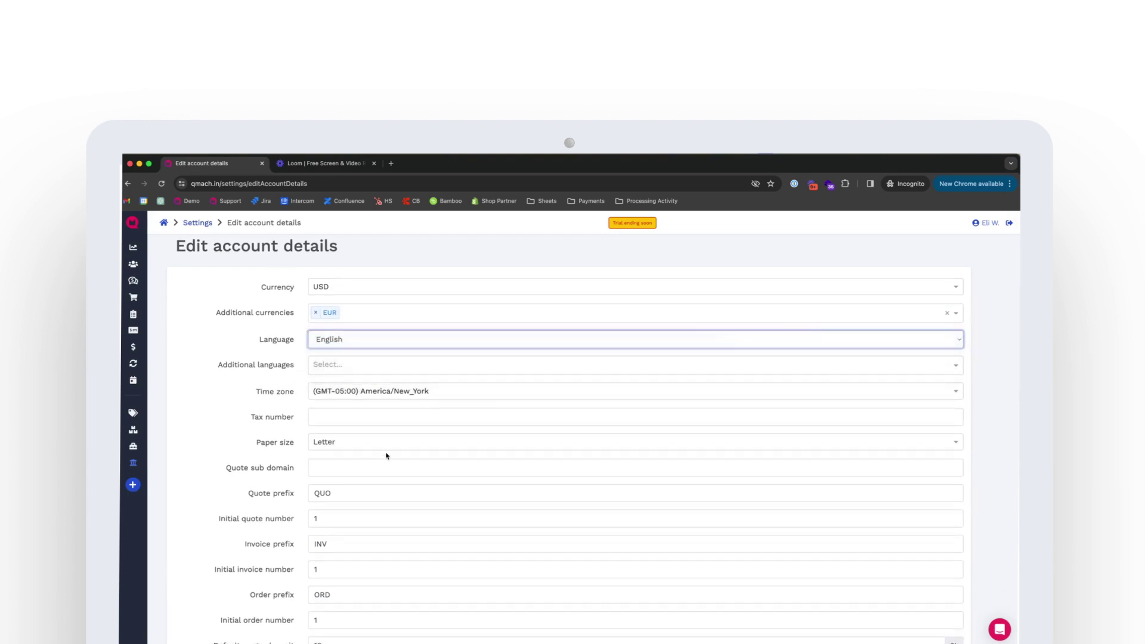
scroll(387, 454, "down", 2)
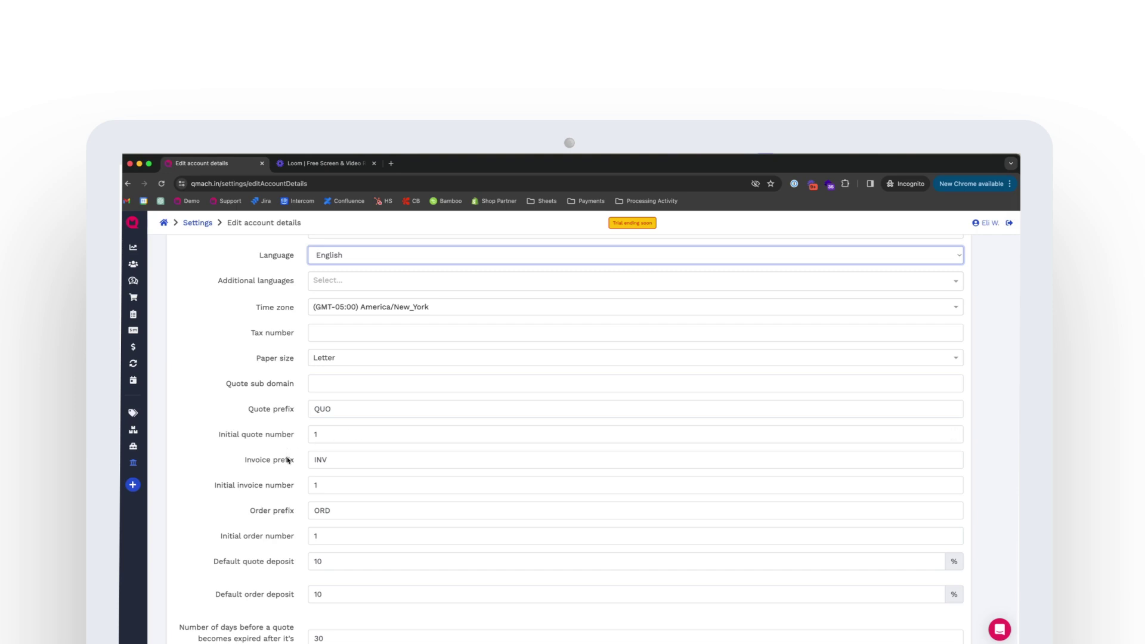
Change default quote deposit to 50% and default order deposit to 0%, then save.
scroll(305, 454, "down", 1)
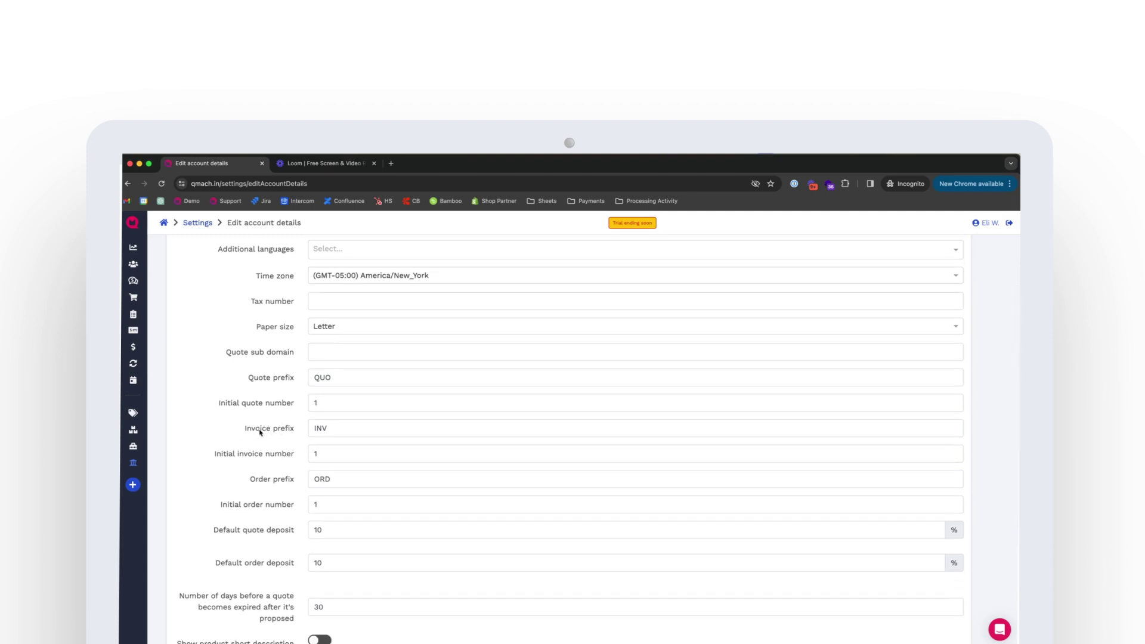
scroll(268, 433, "down", 1)
scroll(295, 457, "down", 1)
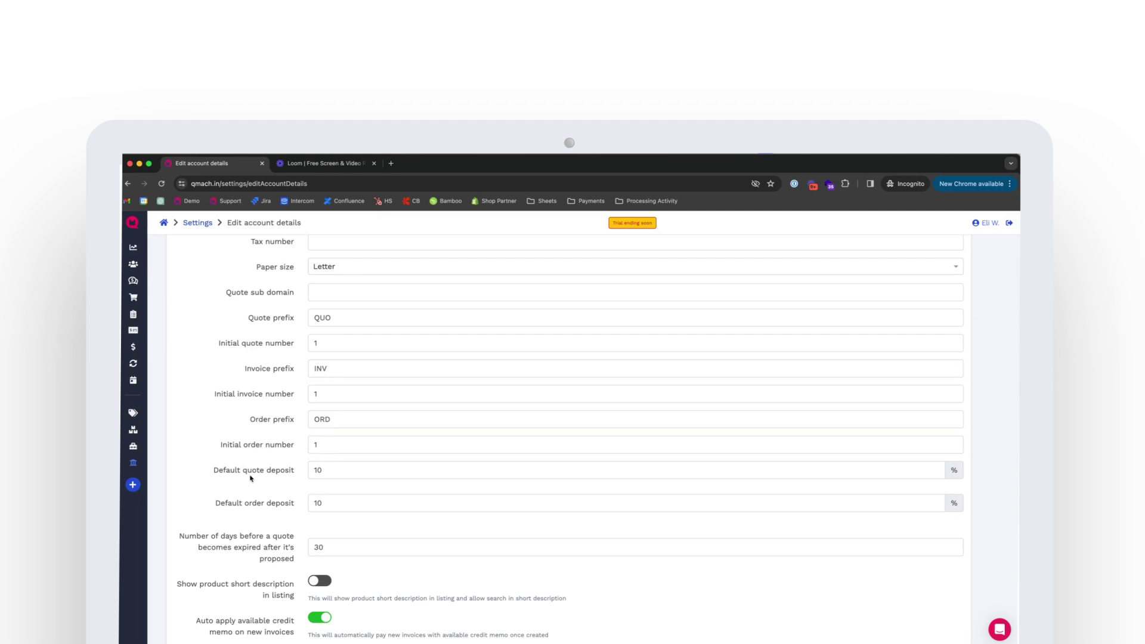
left_click(378, 468)
key("BackSpace")
key("BackSpace")
type("50")
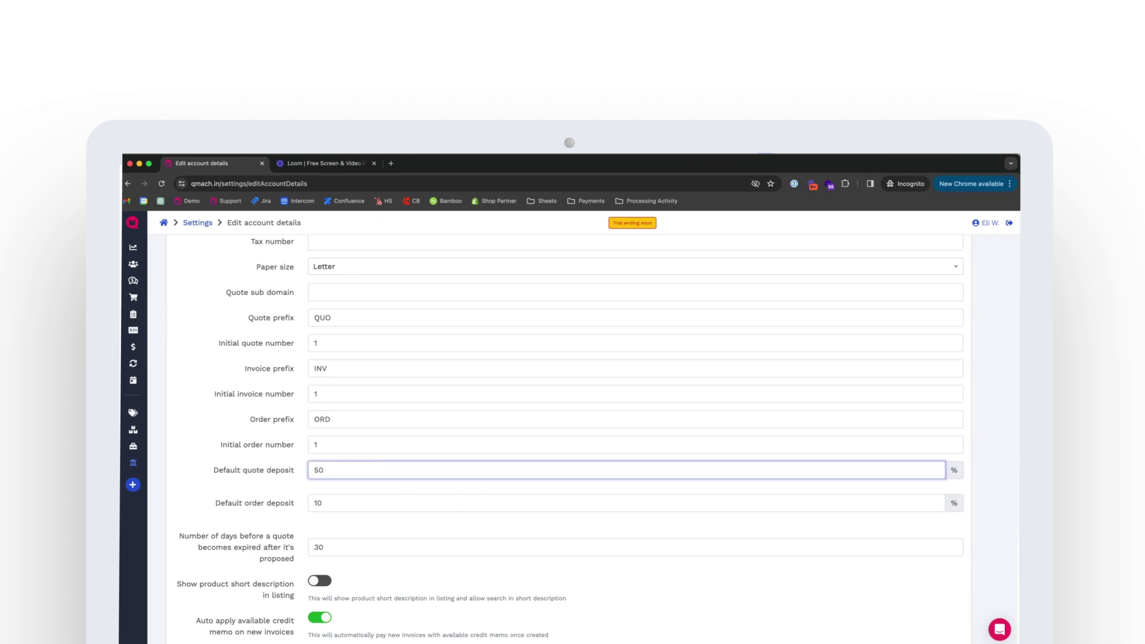
left_click(343, 502)
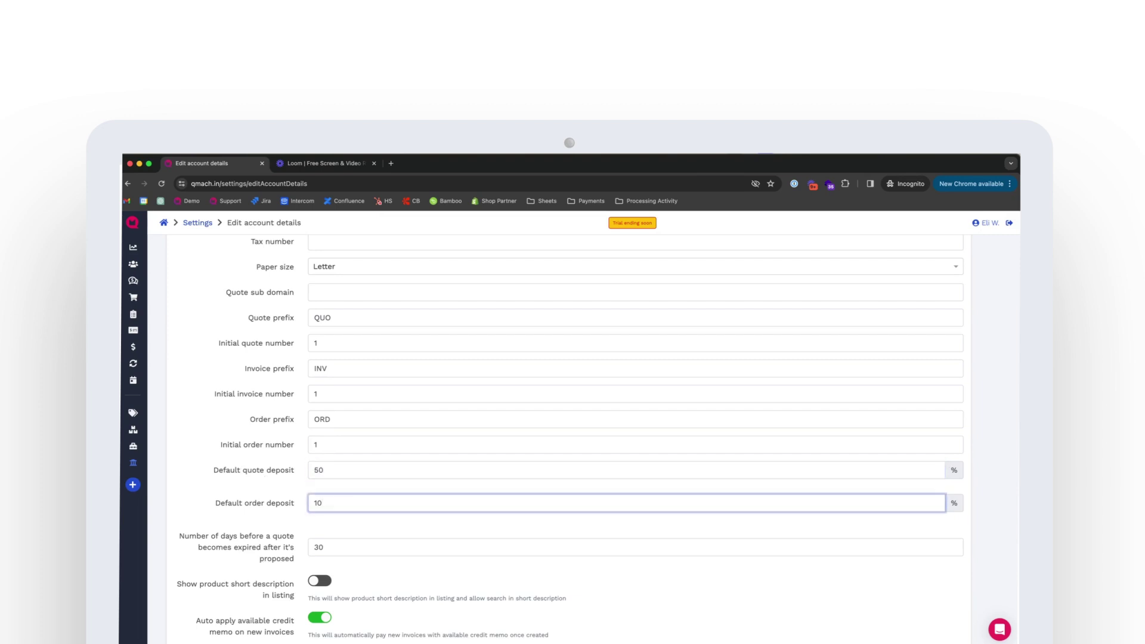
key("BackSpace")
type("0")
scroll(335, 506, "down", 1)
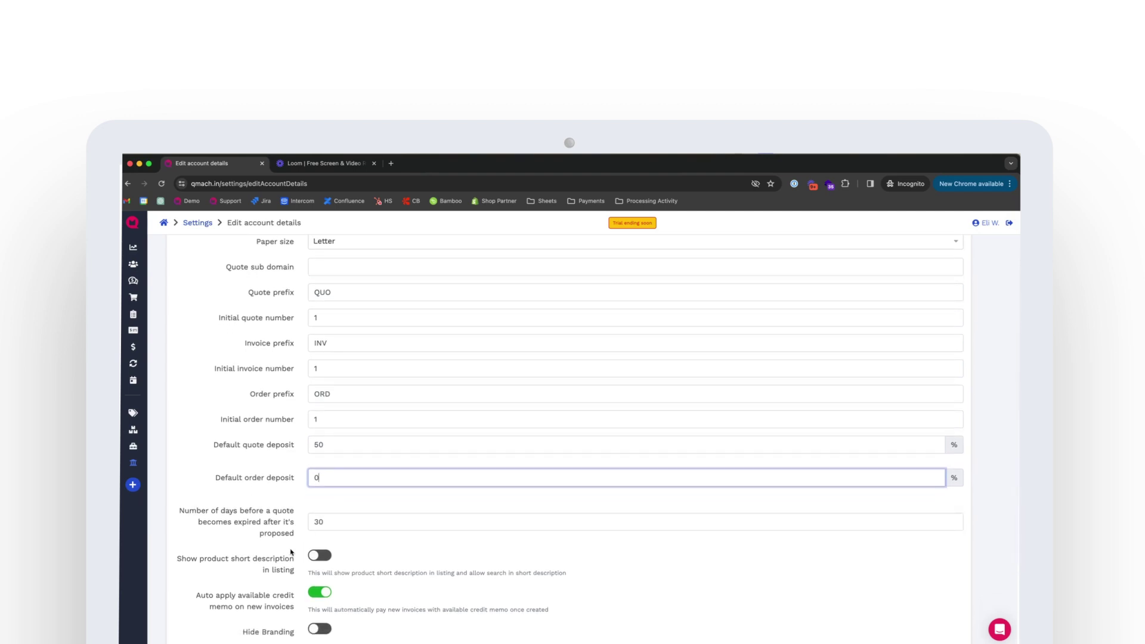
scroll(298, 521, "down", 5)
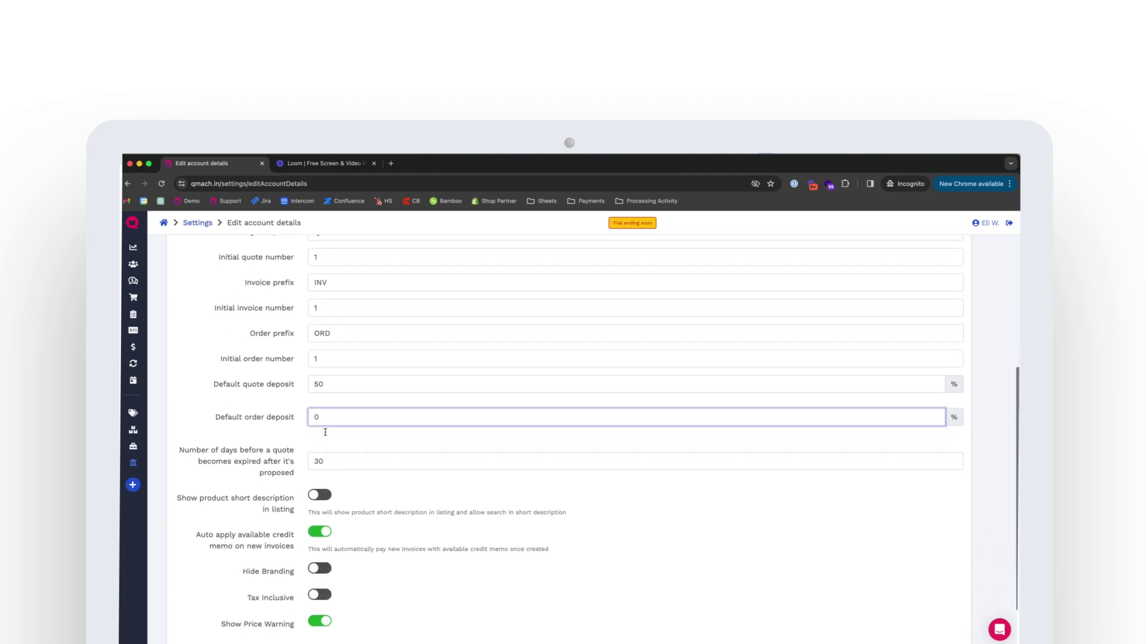
left_click(539, 605)
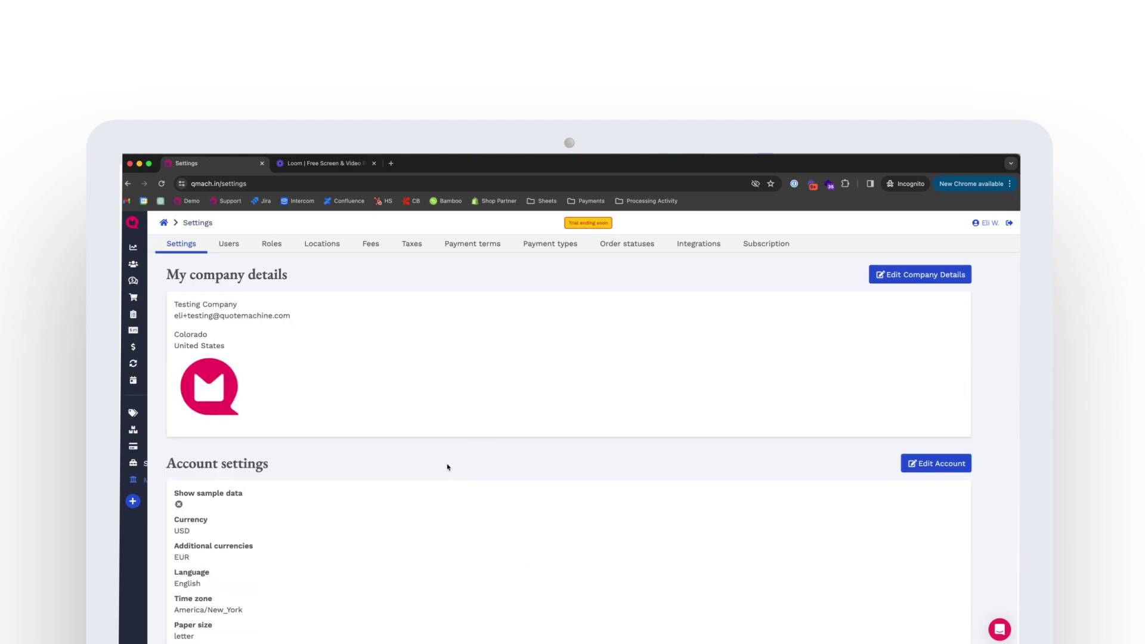
Show the Users list, then open and cancel the Add user form.
left_click(228, 244)
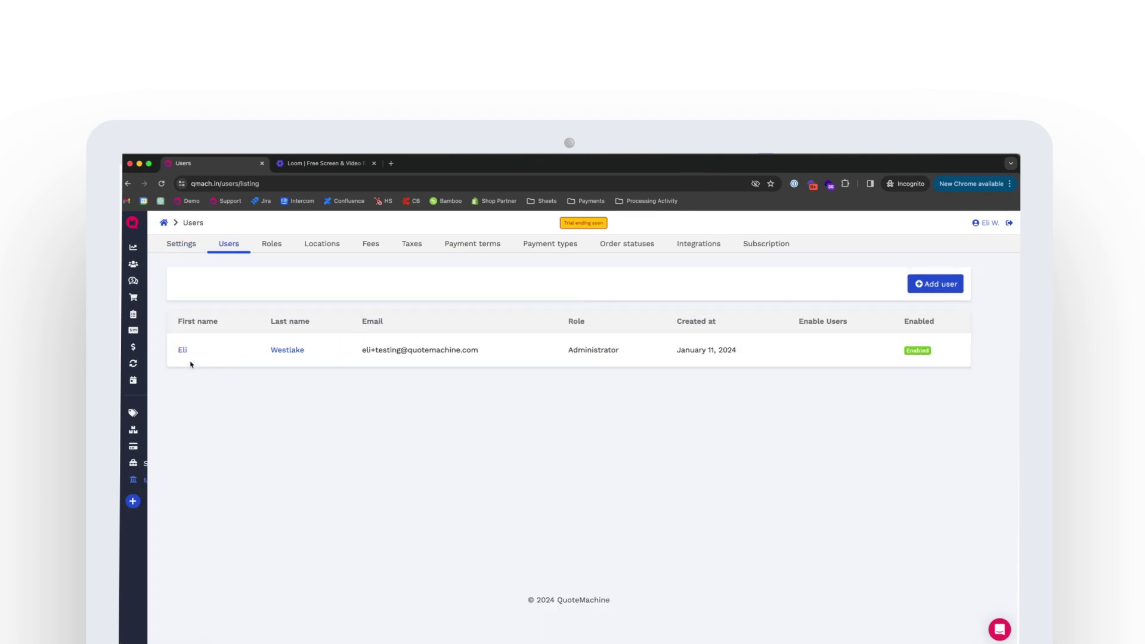
left_click(935, 284)
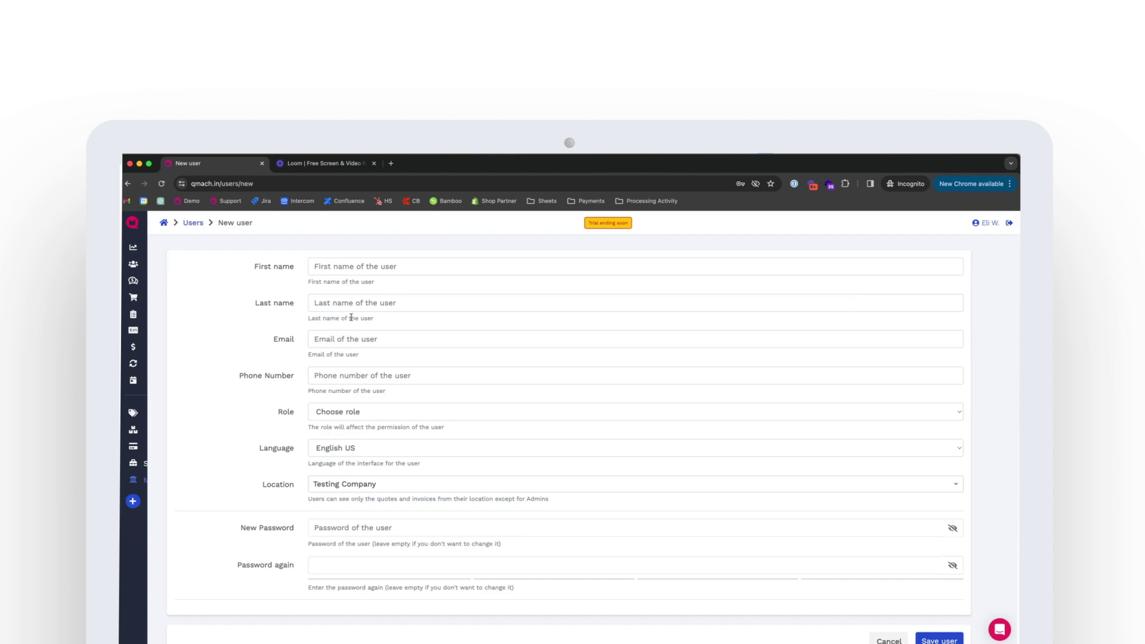
left_click(888, 639)
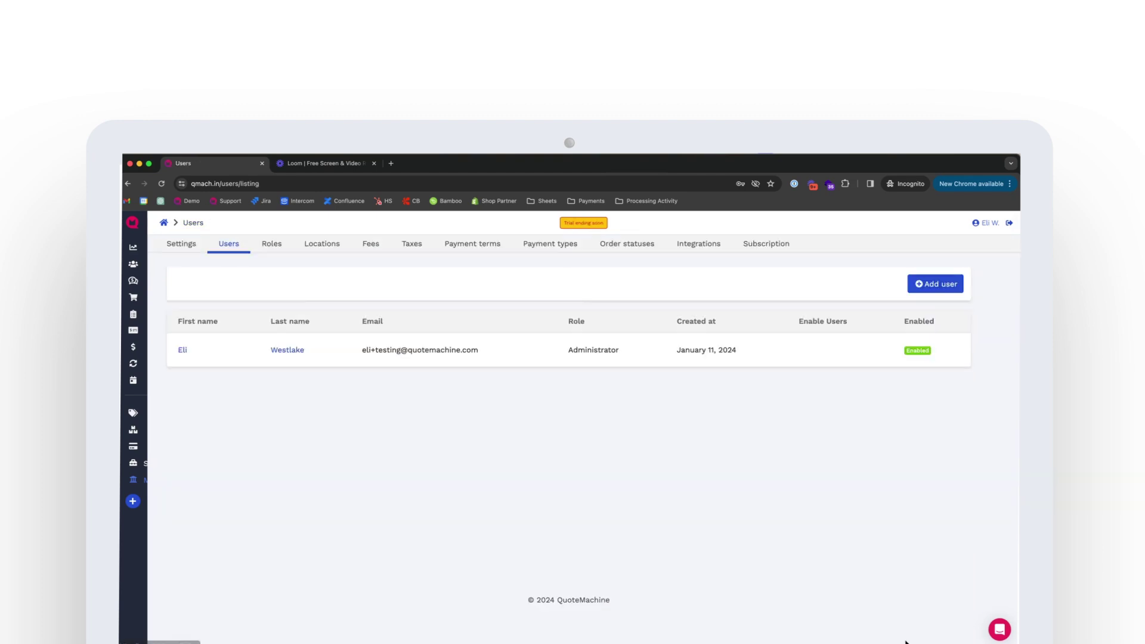
Open the Roles list and save the Admin and Salesperson permissions unchanged.
left_click(261, 246)
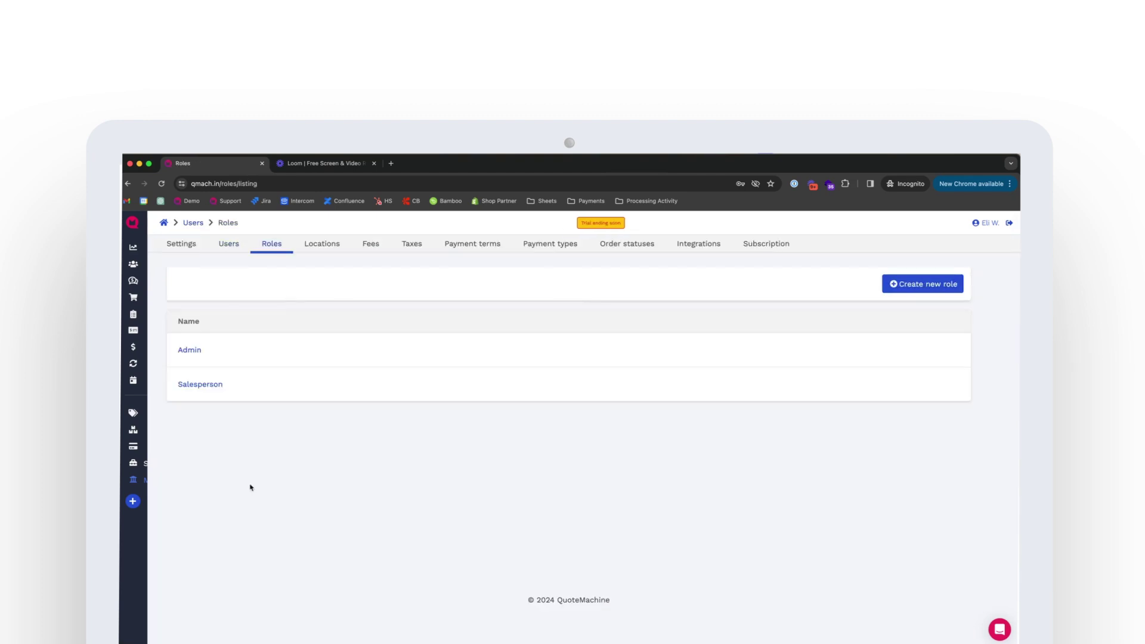
left_click(190, 352)
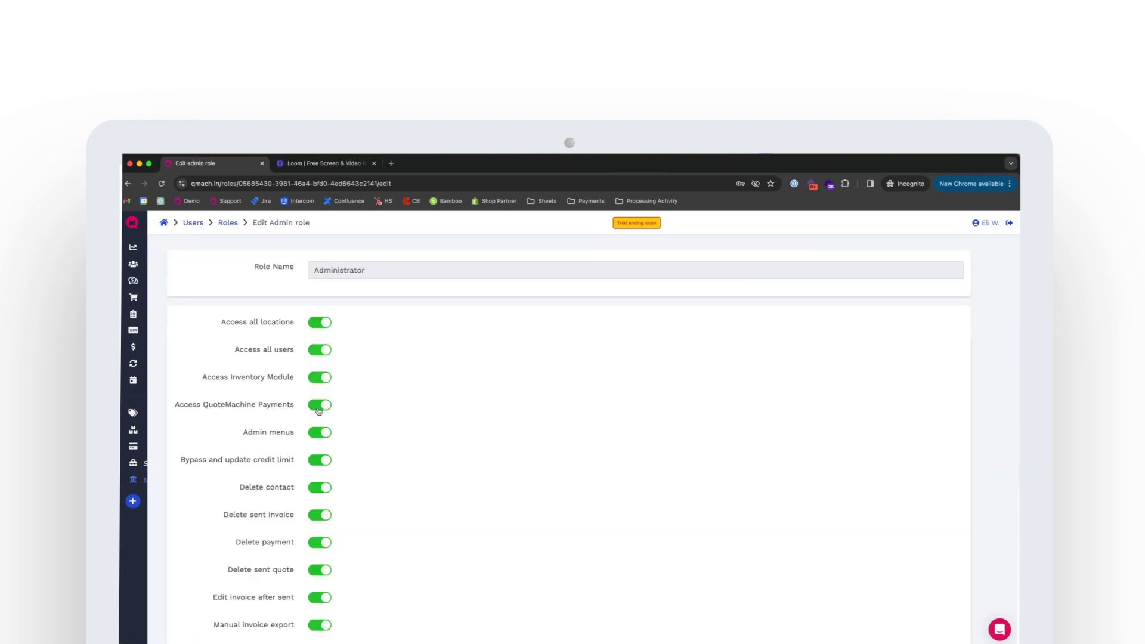
scroll(330, 392, "down", 15)
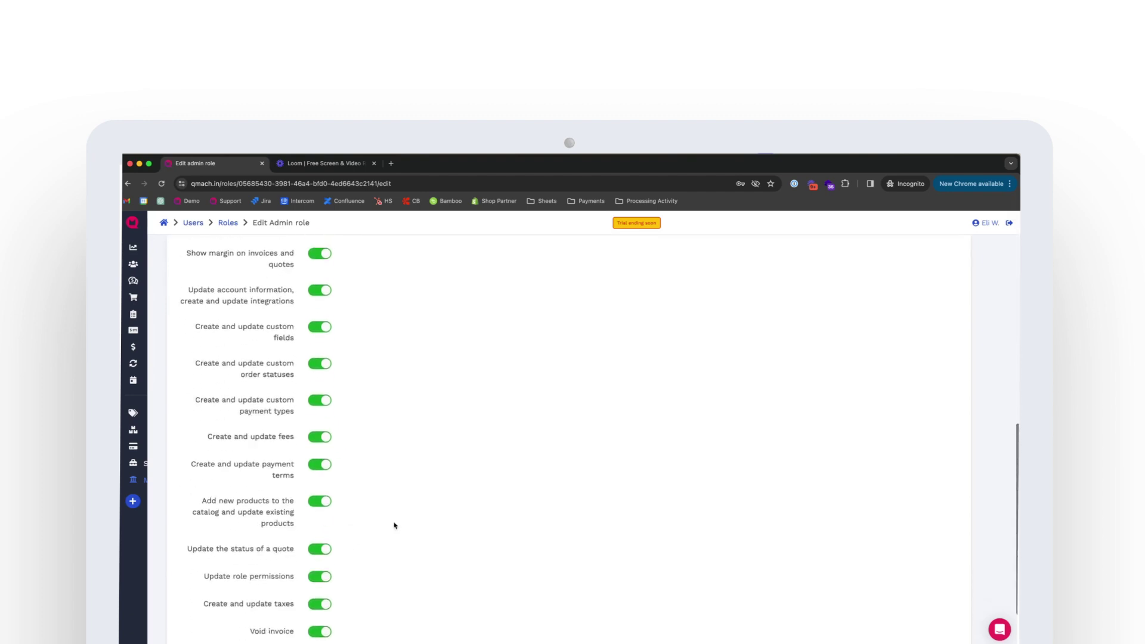
left_click(948, 604)
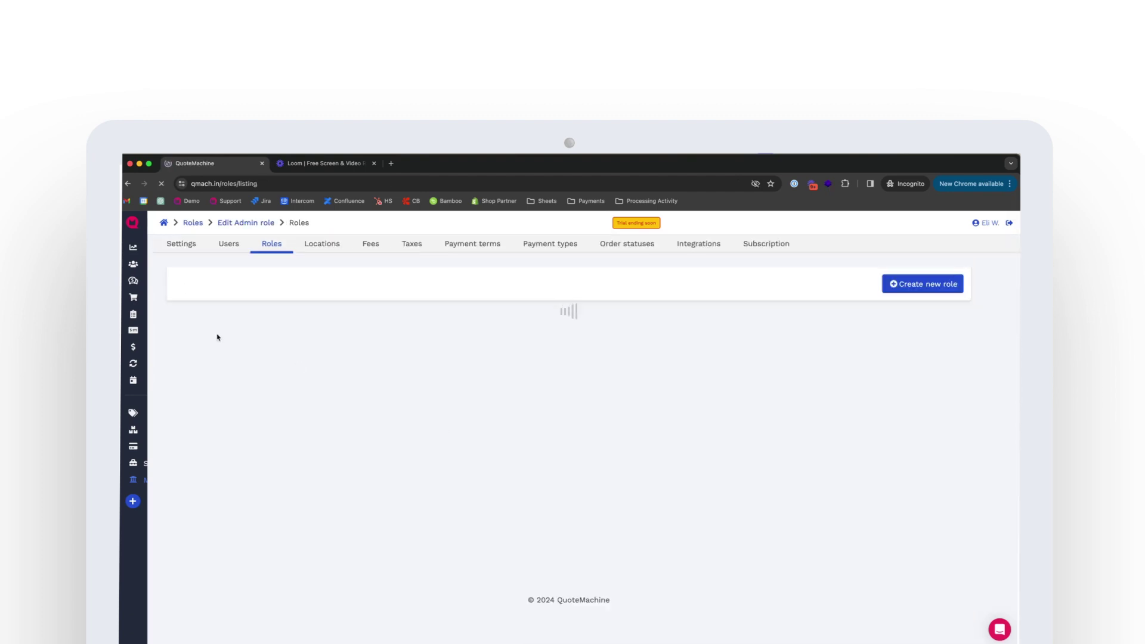
left_click(200, 384)
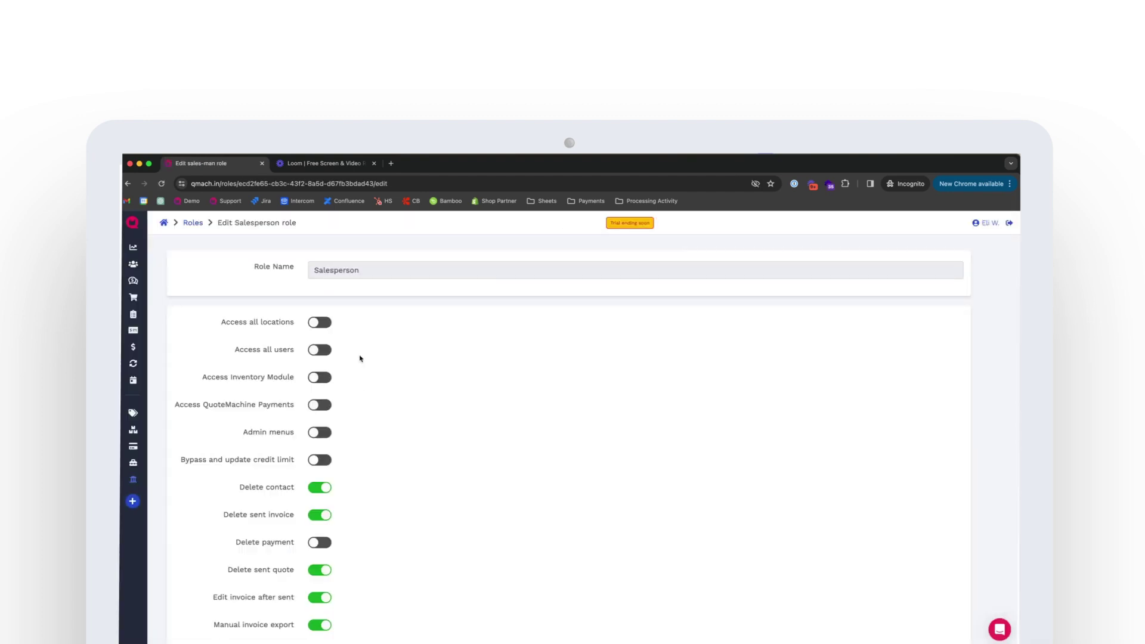
scroll(376, 419, "down", 1)
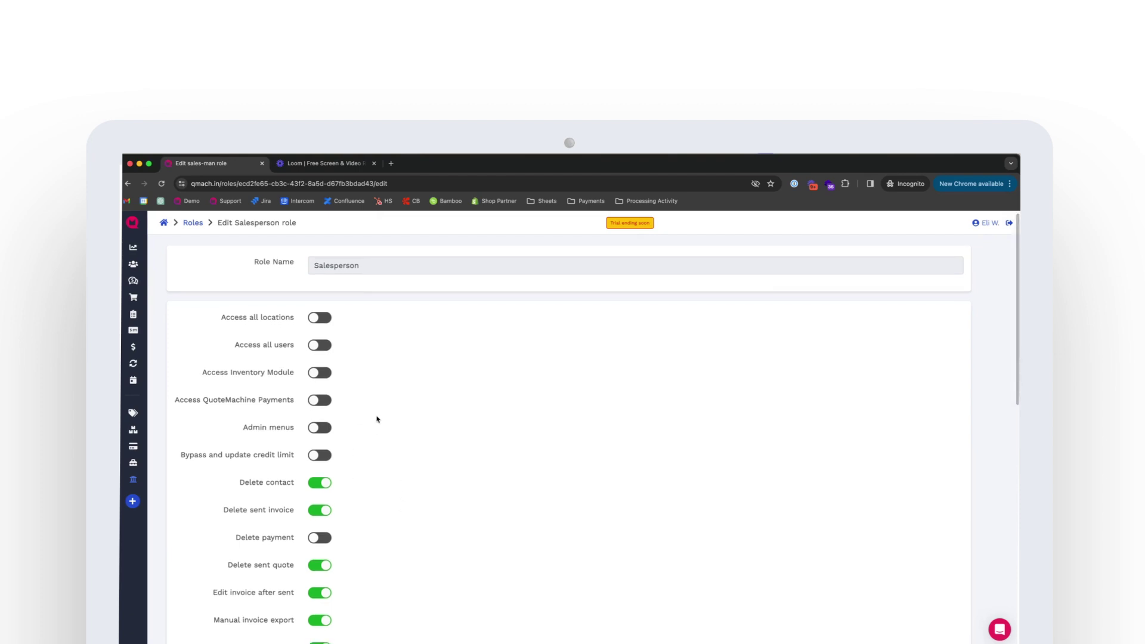
scroll(336, 447, "down", 5)
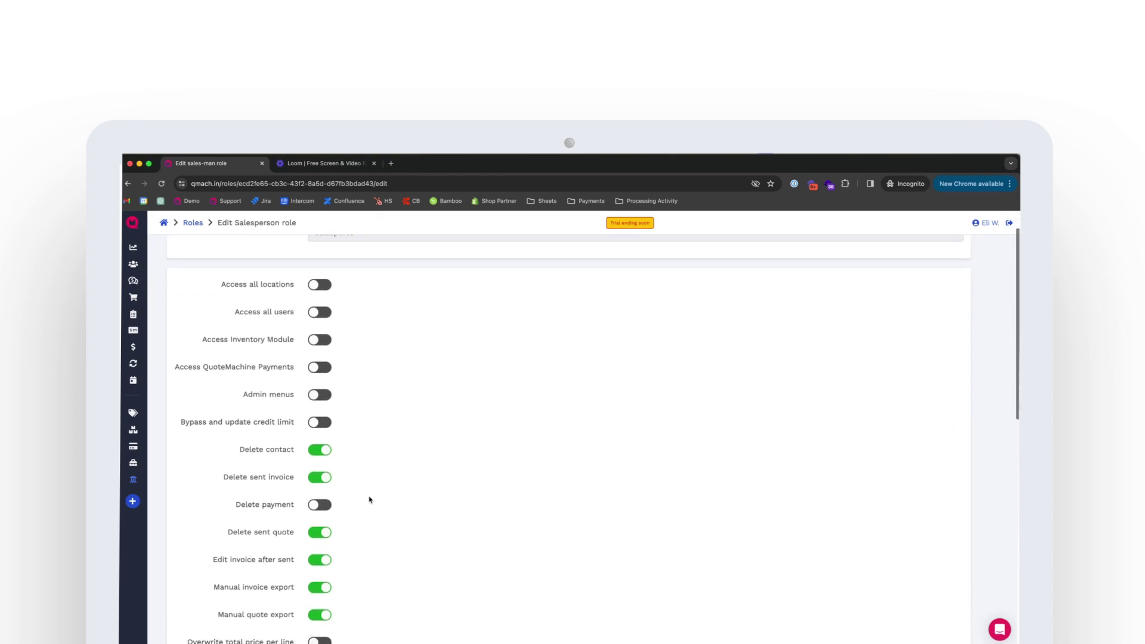
scroll(465, 575, "down", 10)
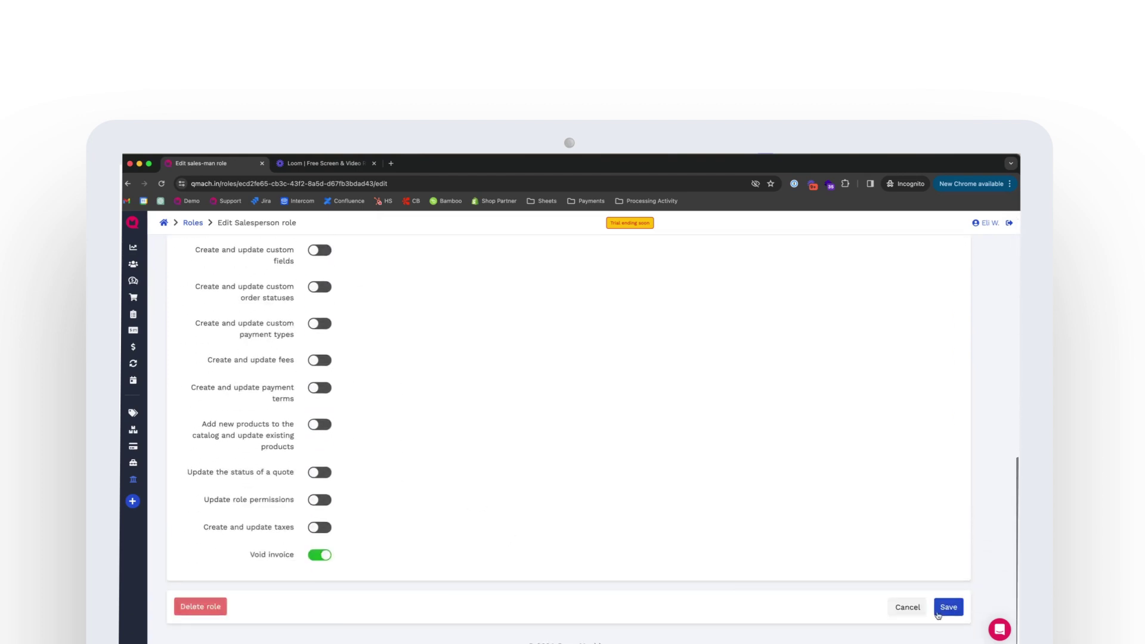
left_click(948, 607)
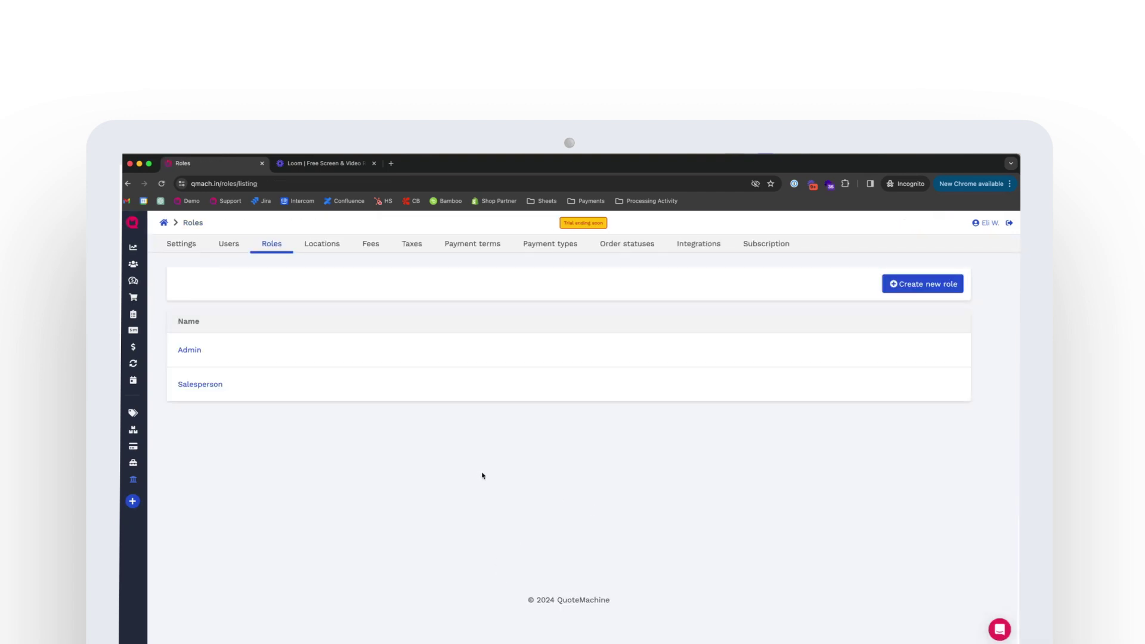
Start a new role, then cancel it without saving.
left_click(903, 289)
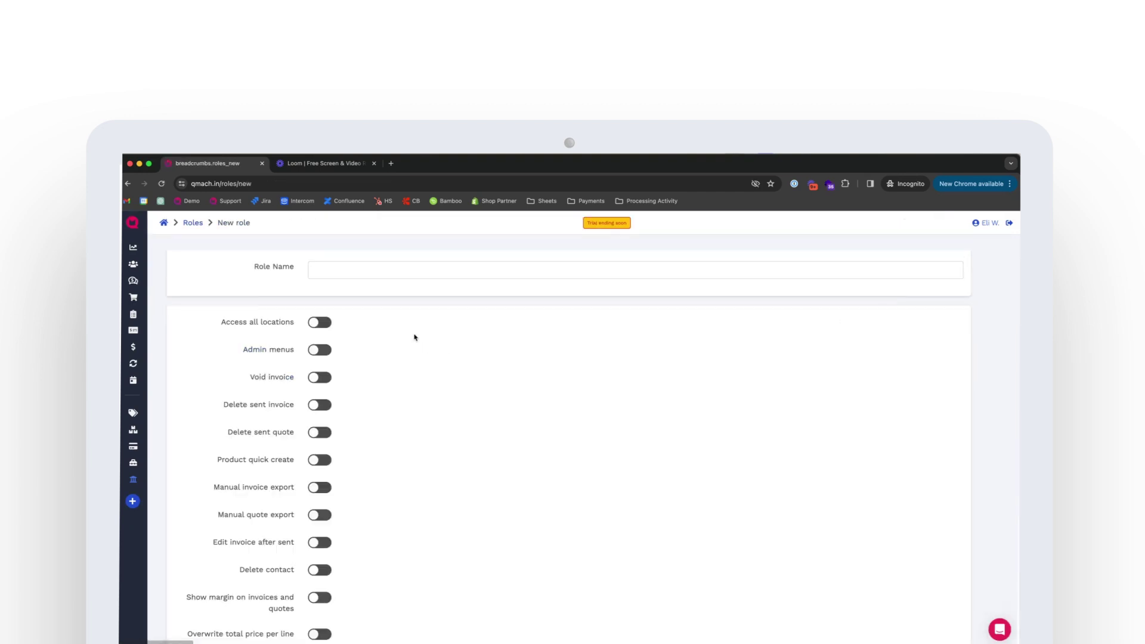
left_click(401, 270)
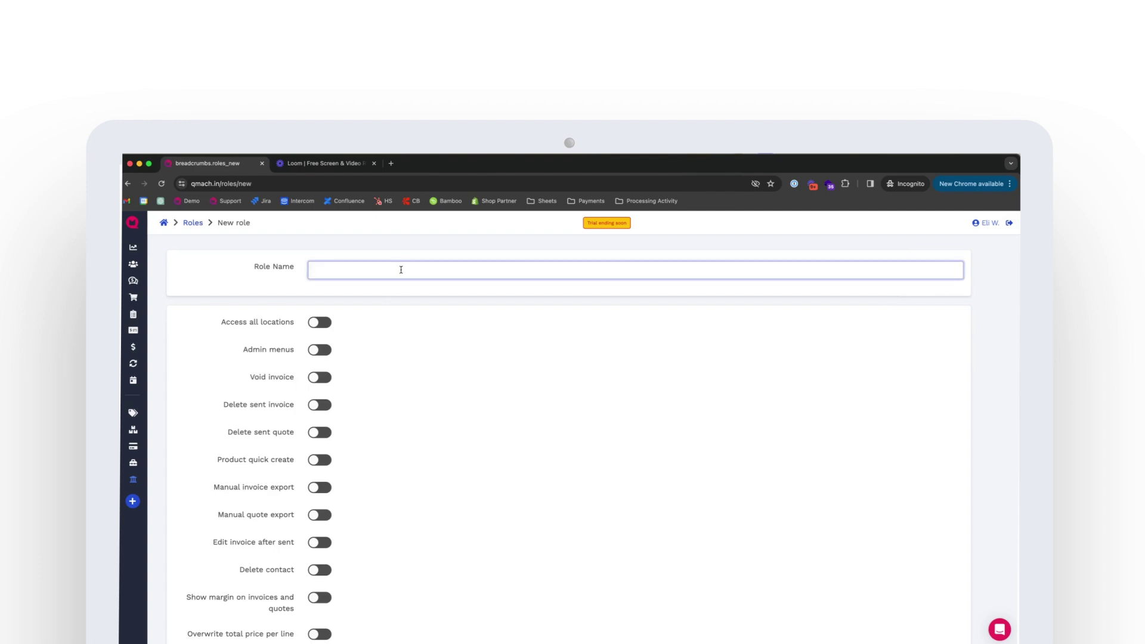
scroll(383, 488, "down", 5)
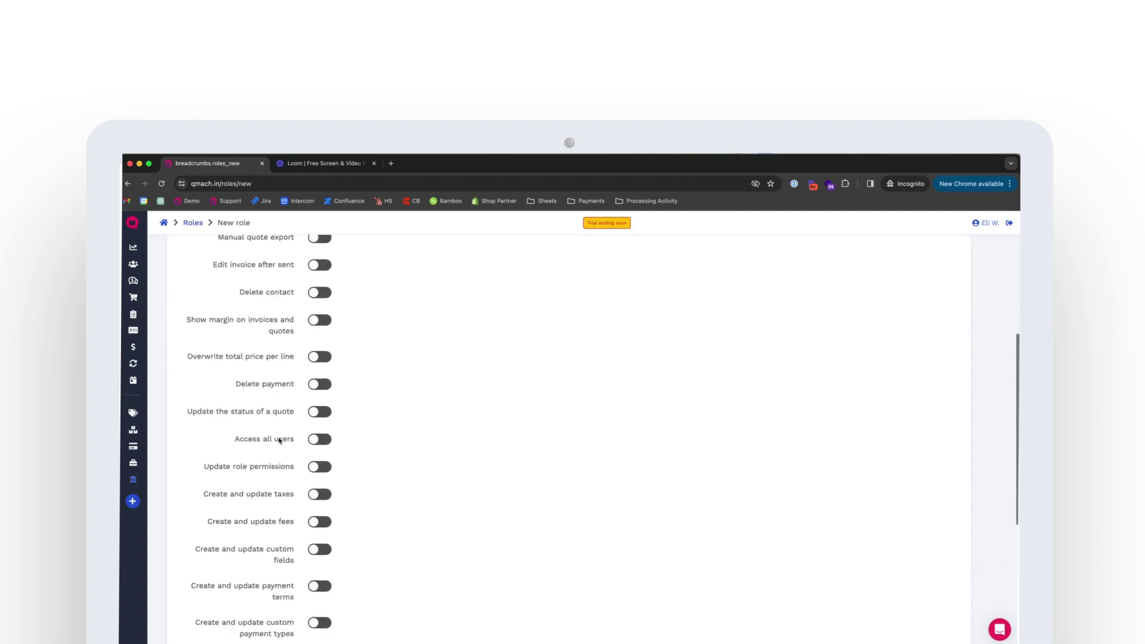
scroll(281, 443, "down", 10)
left_click(894, 605)
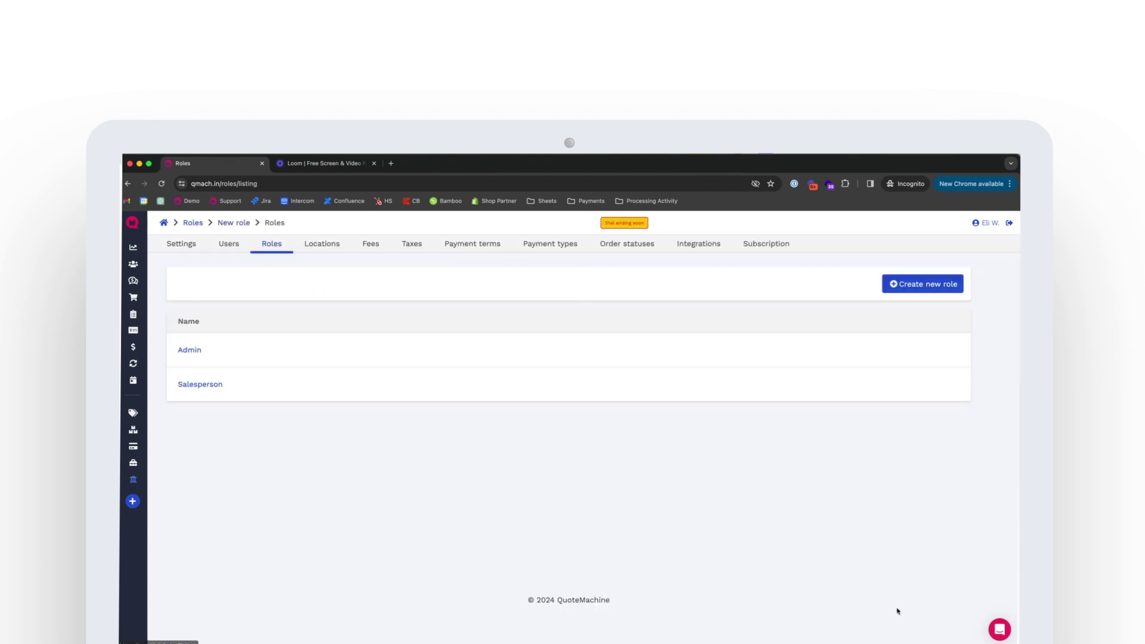
Start a new location from Locations, cancel it, then switch to the Fees list.
left_click(315, 249)
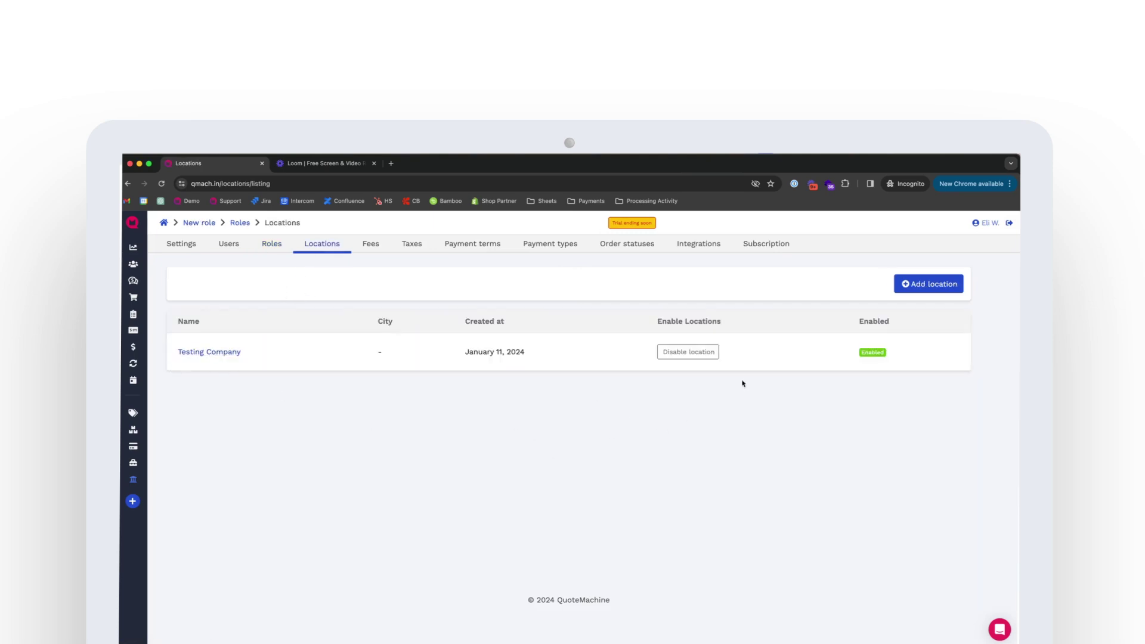
left_click(901, 285)
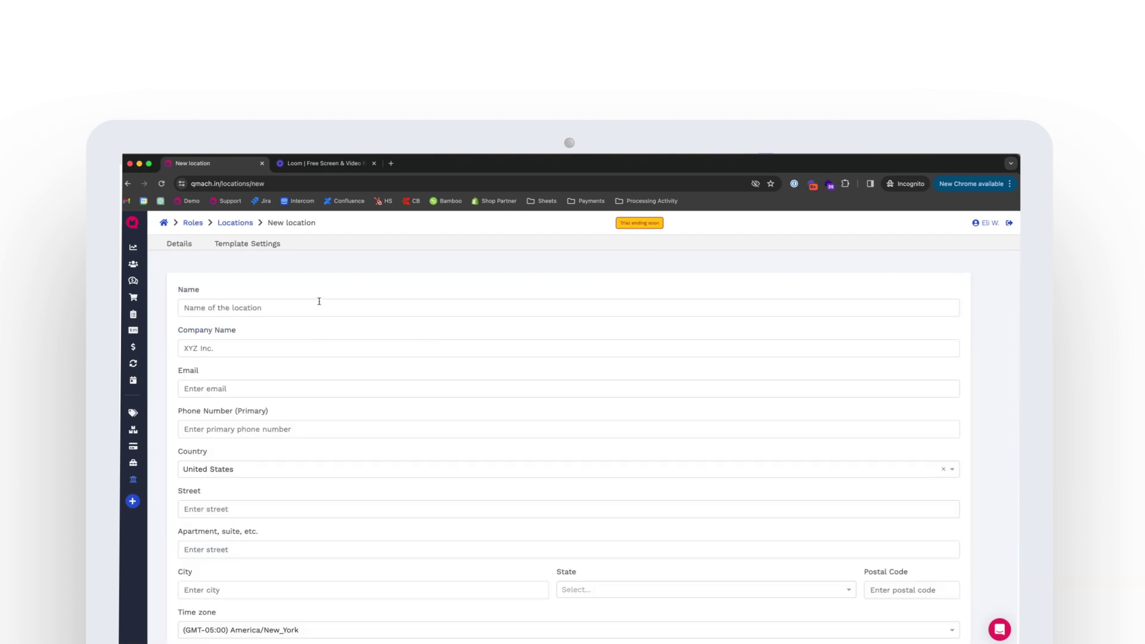
scroll(291, 301, "down", 1)
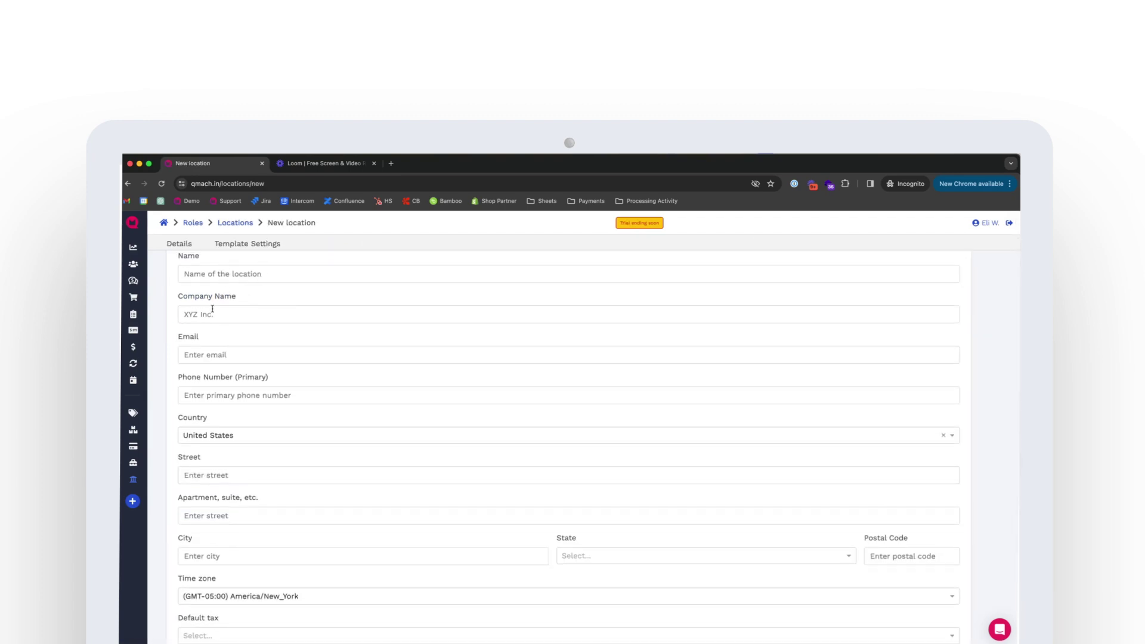
scroll(299, 391, "down", 3)
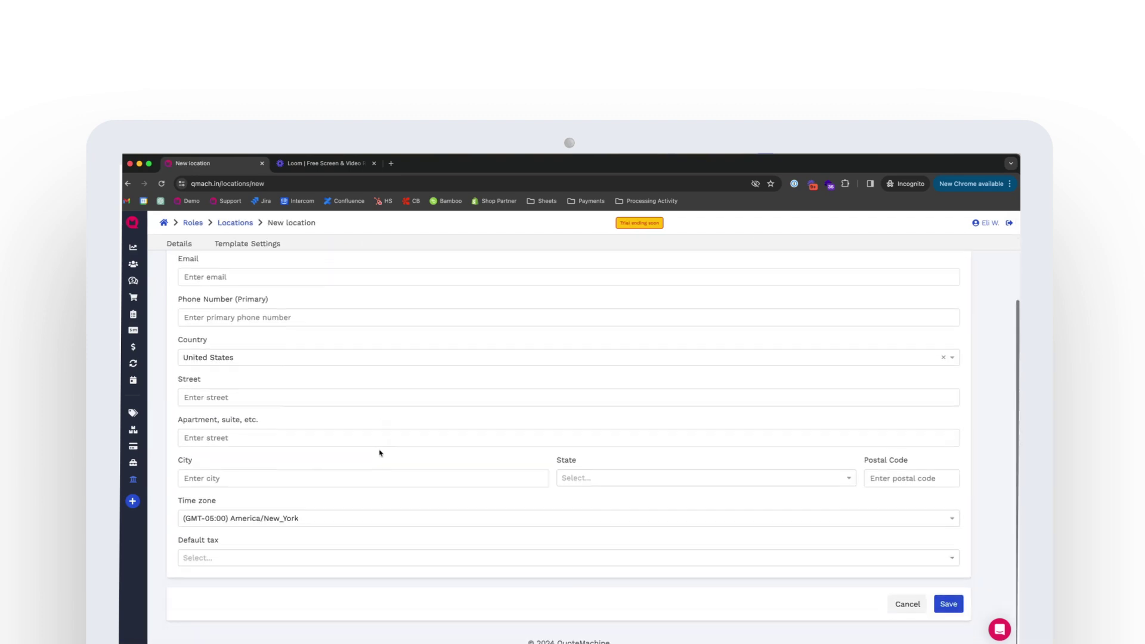
left_click(907, 603)
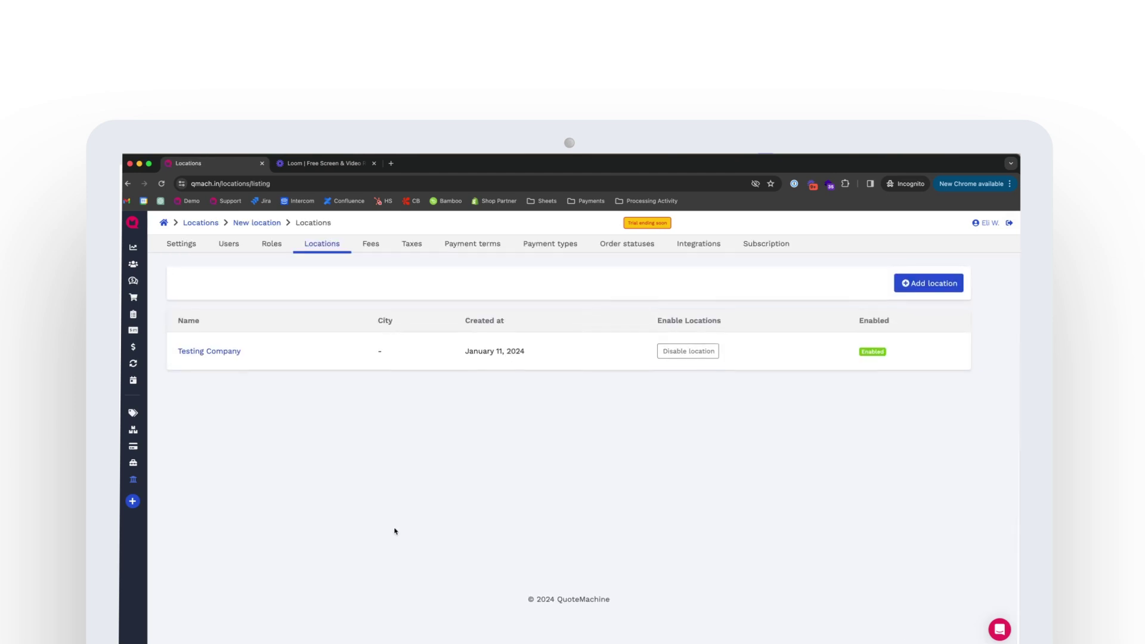
left_click(367, 245)
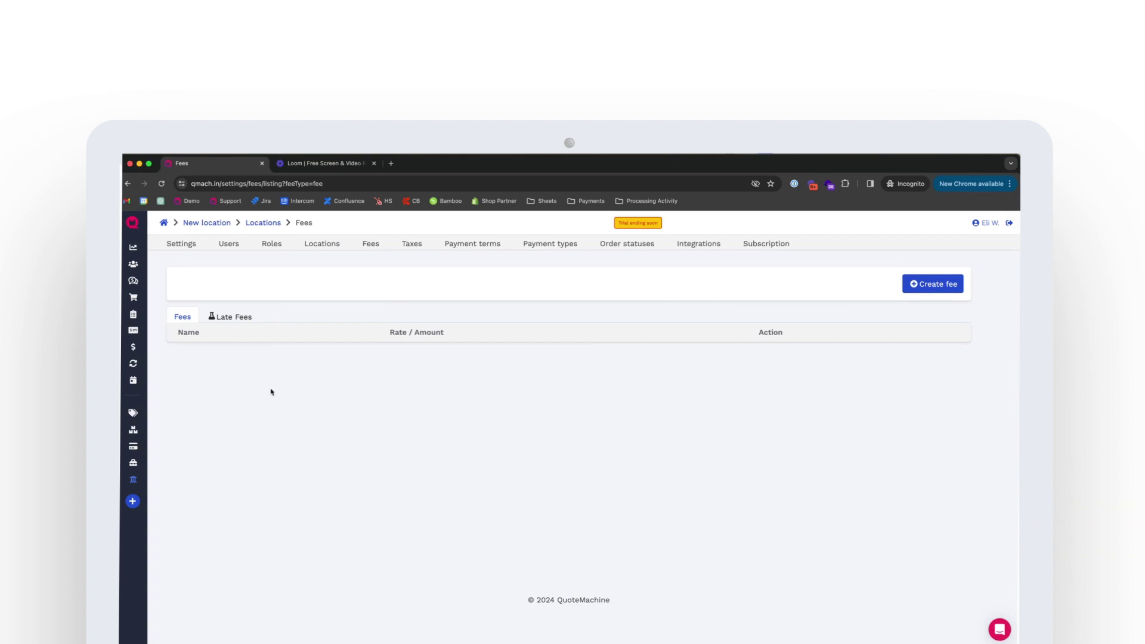
Change the Sales tax rate from 2.9% to 2.8% and save it.
left_click(421, 246)
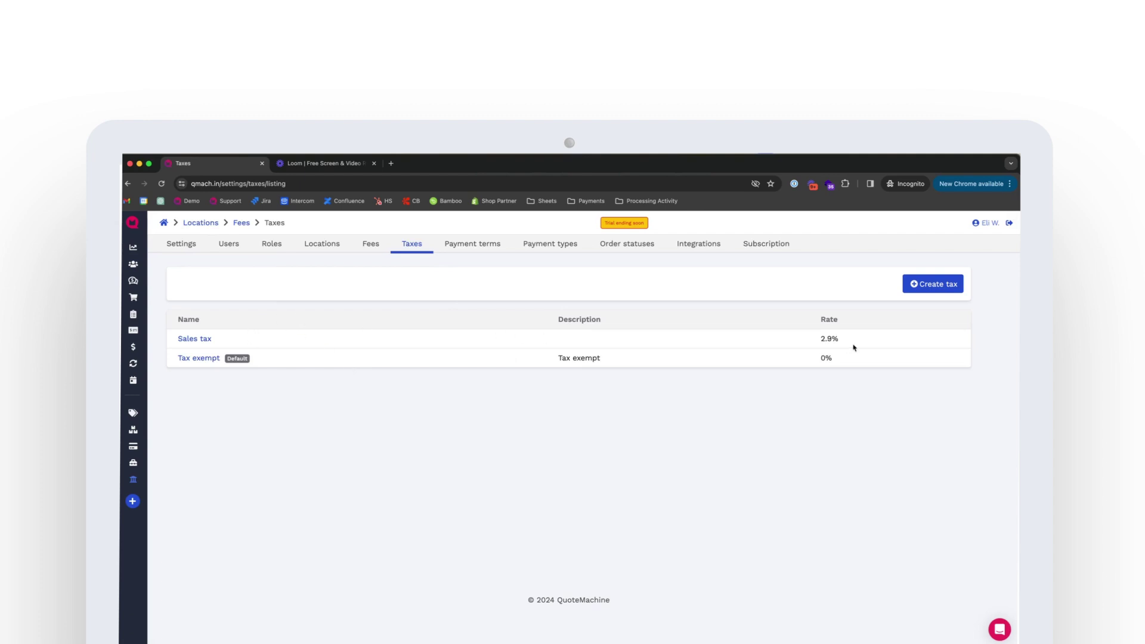
double_click(810, 339)
left_click(802, 338)
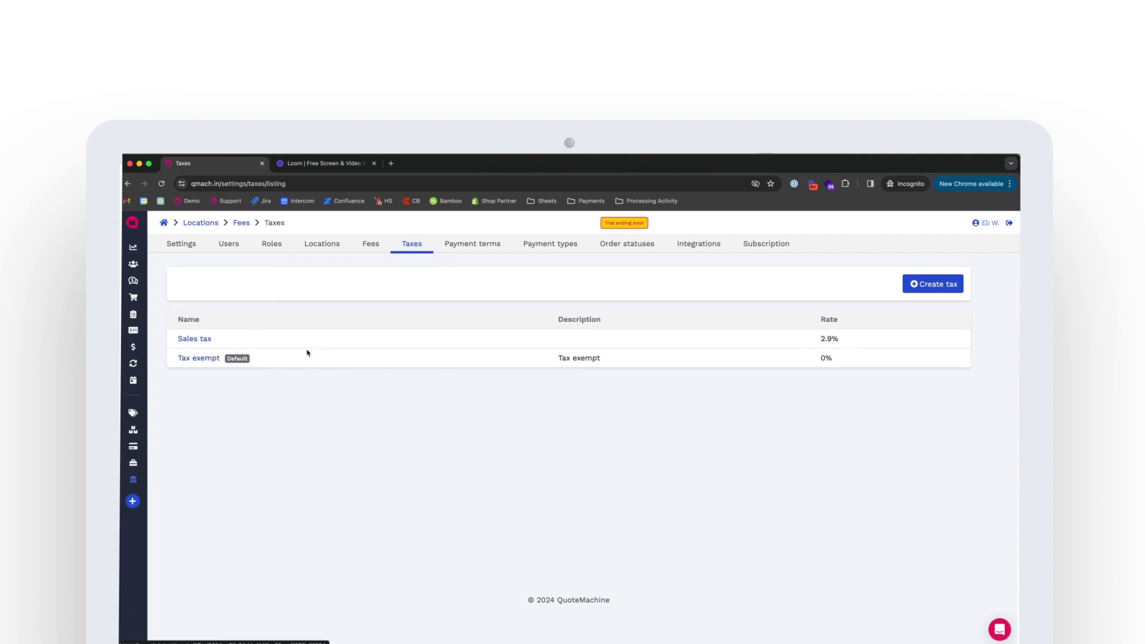
left_click(197, 338)
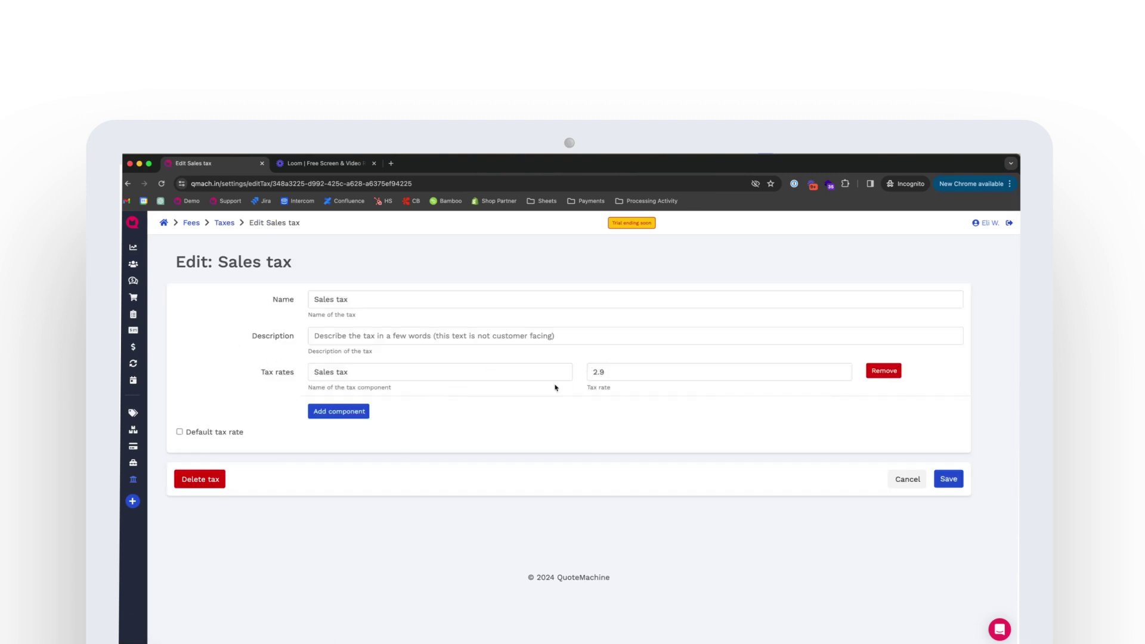
left_click(612, 371)
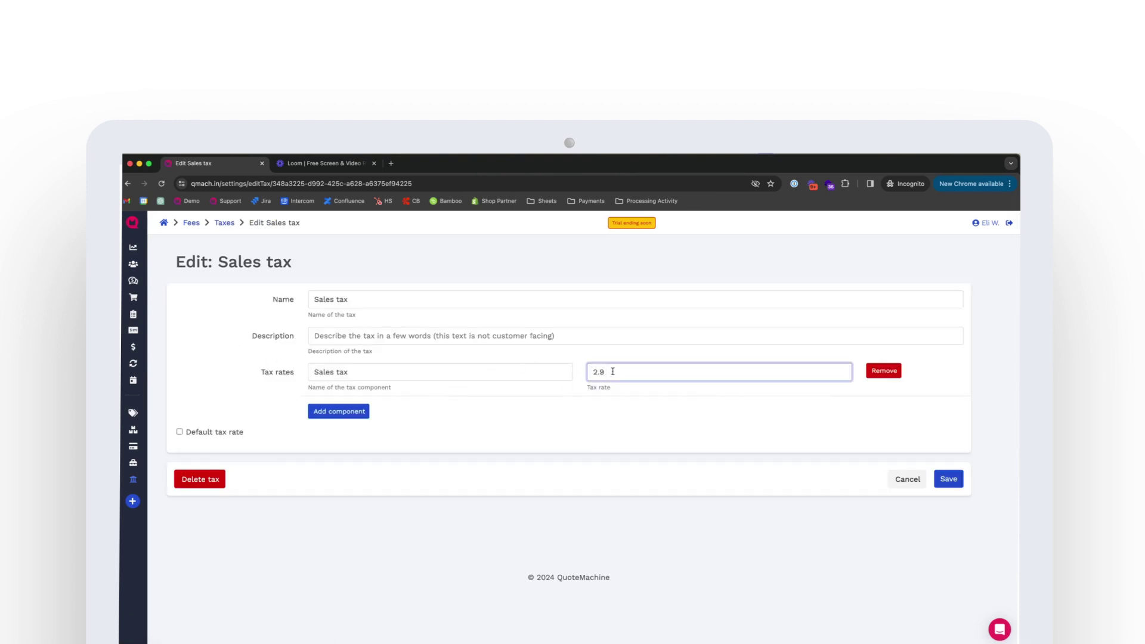
key("BackSpace")
type("8")
left_click(948, 479)
Create a New York tax with a 5.67% rate.
left_click(932, 284)
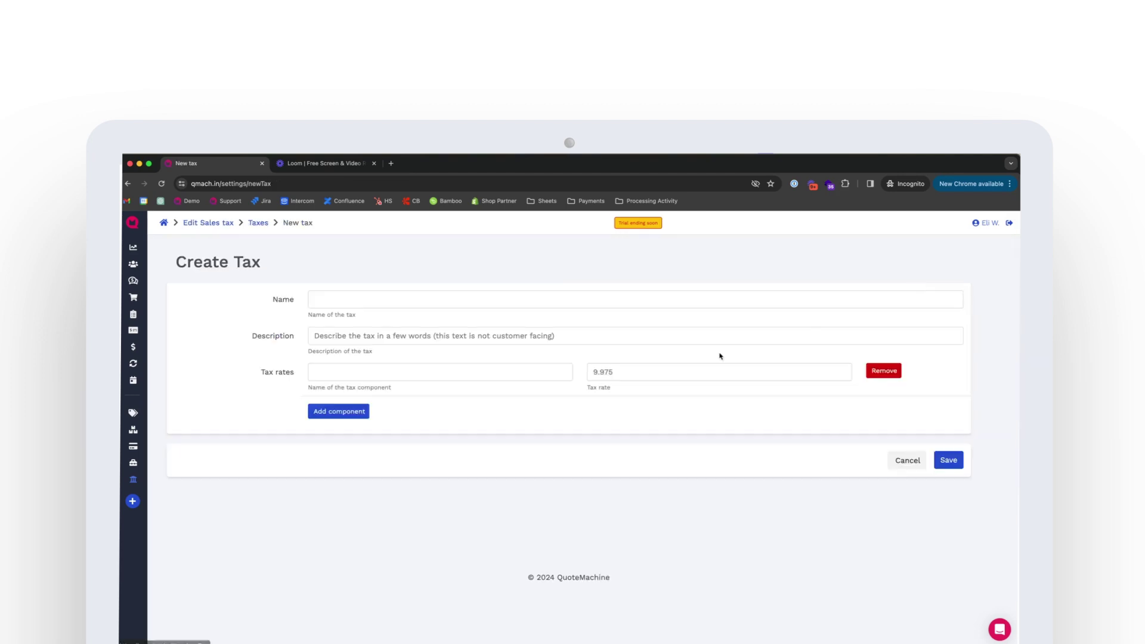
left_click(370, 299)
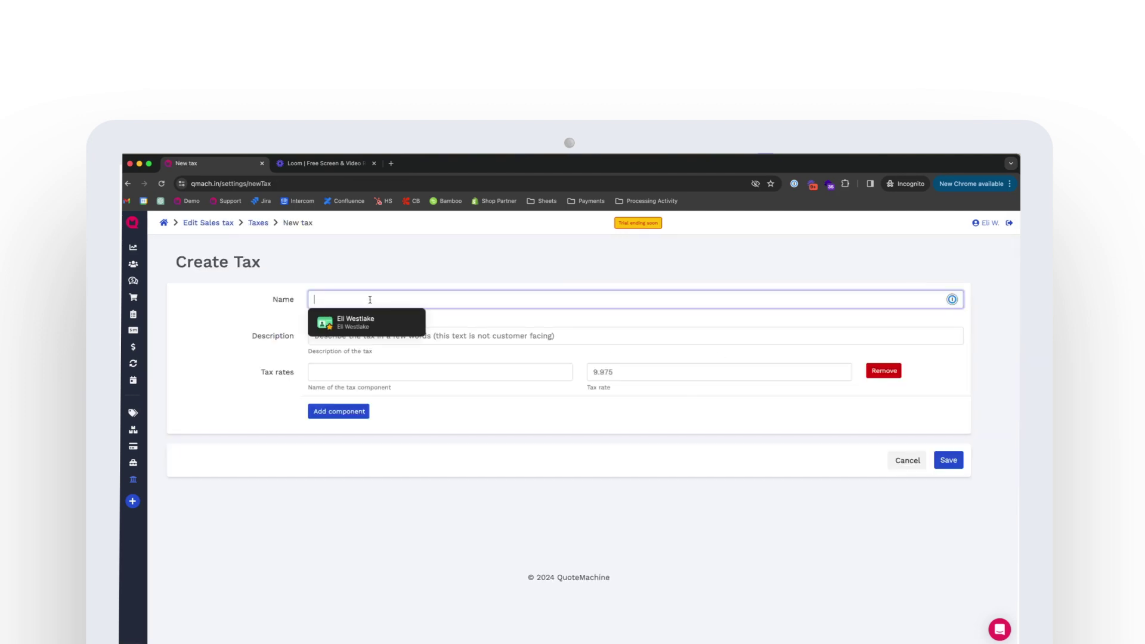
type("New York")
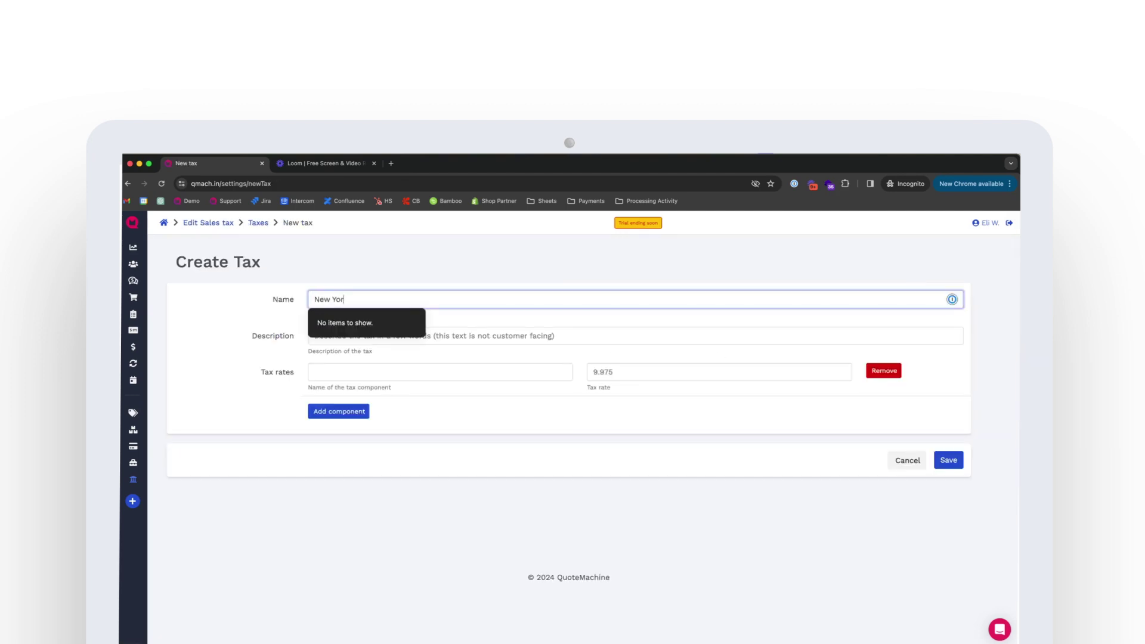
left_click(275, 337)
left_click(635, 370)
type("5.67")
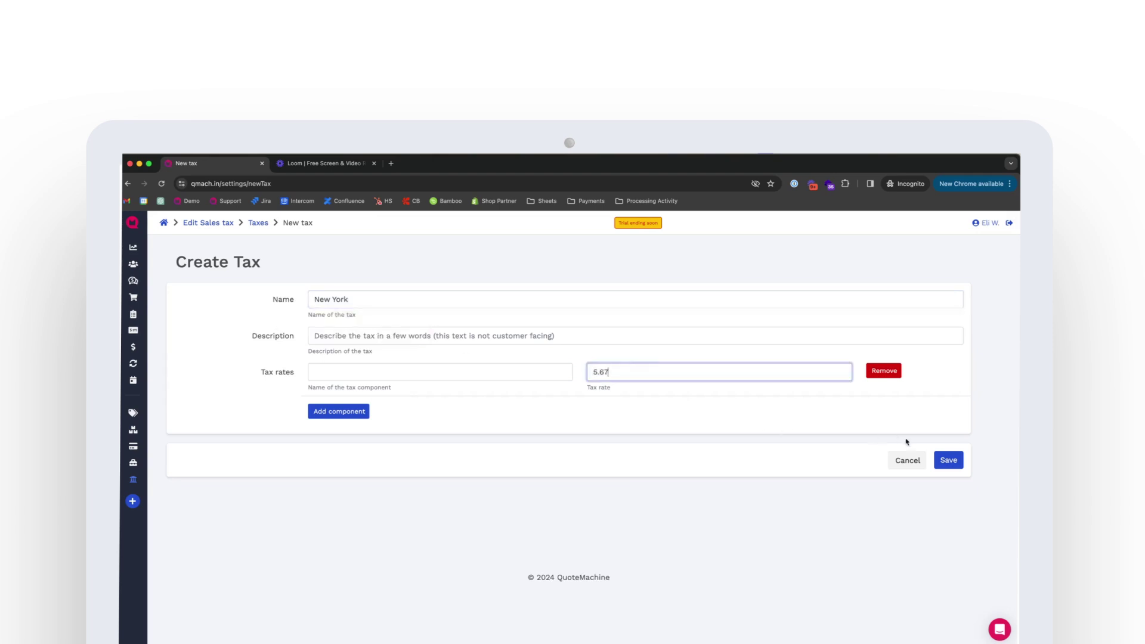
left_click(959, 464)
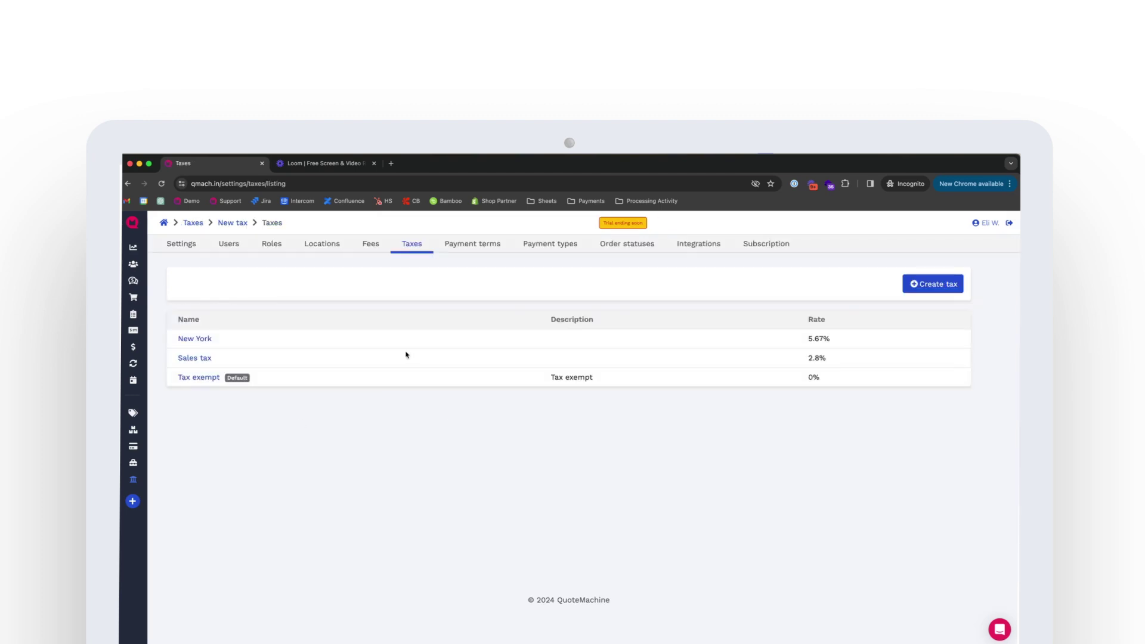
Set NET 15 as the default payment term, then save a new 'Net 45' term due in 45 days.
left_click(471, 244)
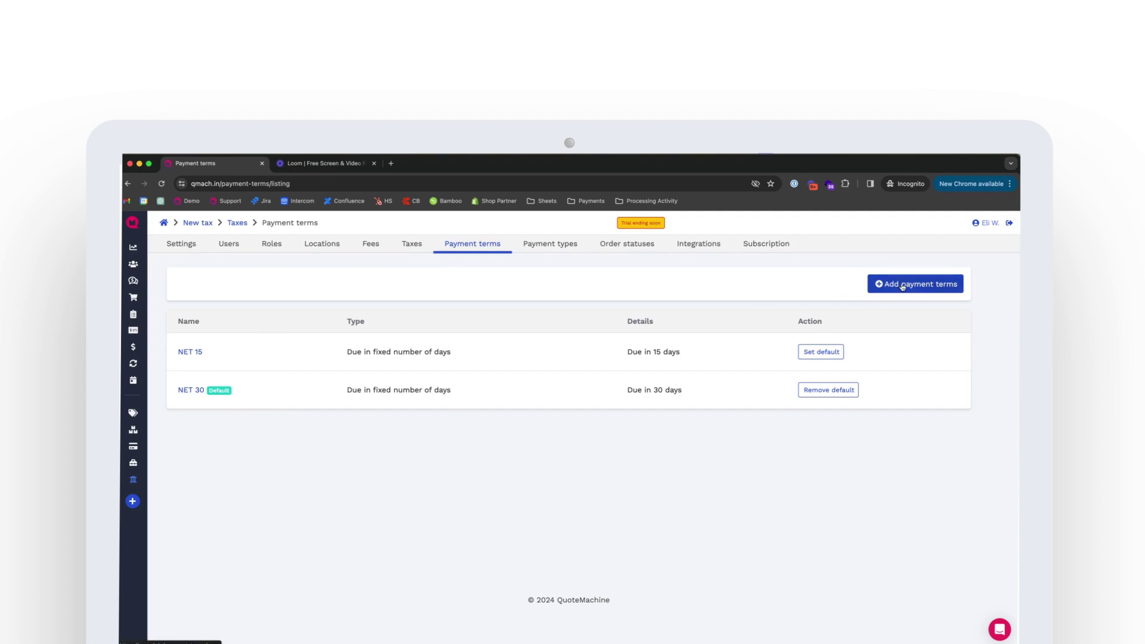
left_click(827, 350)
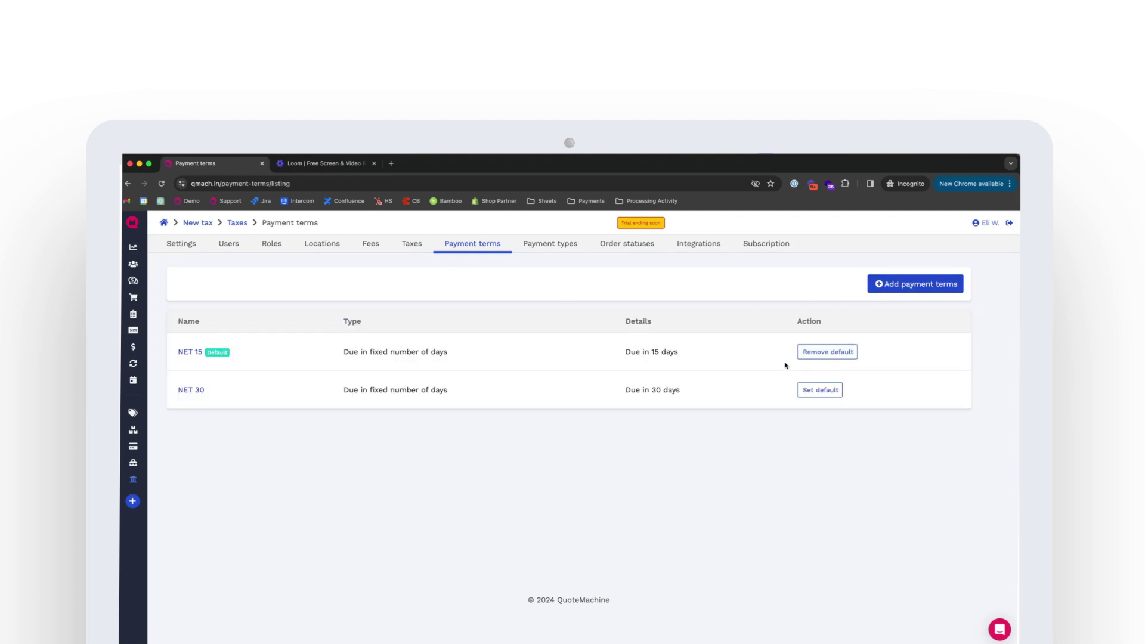
left_click(912, 285)
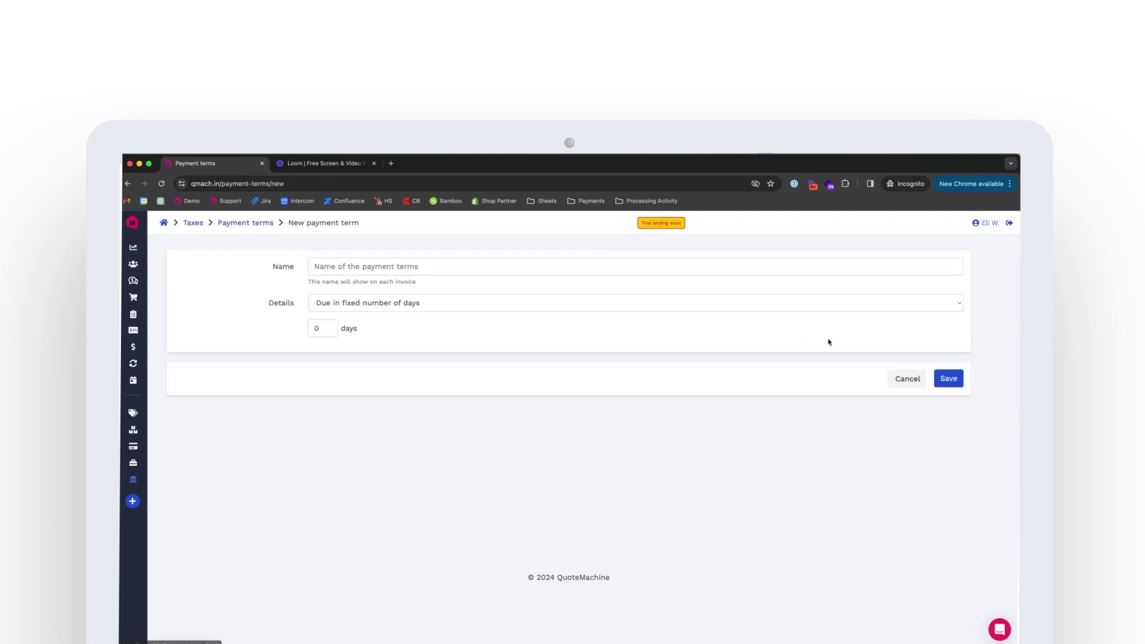
left_click(345, 266)
type("Net 45")
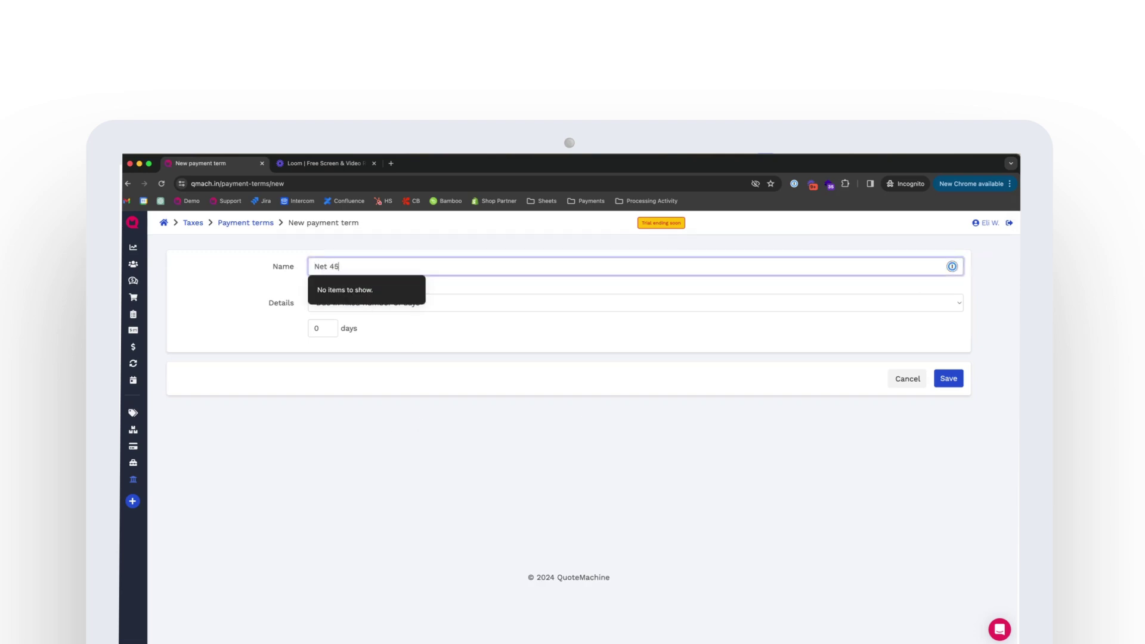
left_click(317, 328)
type("45")
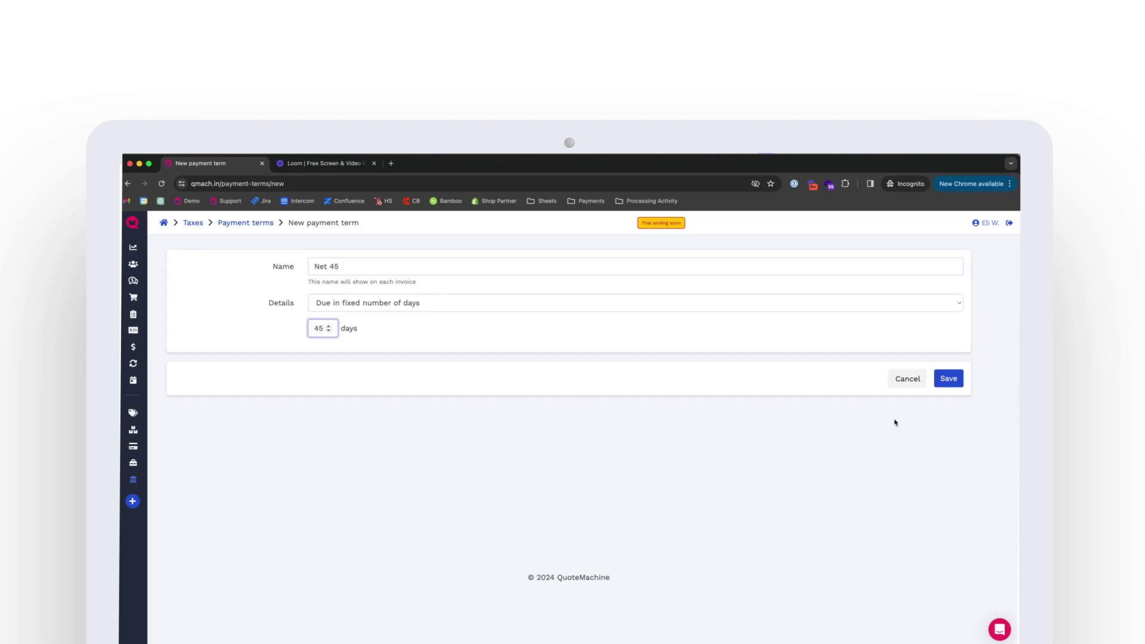
left_click(948, 379)
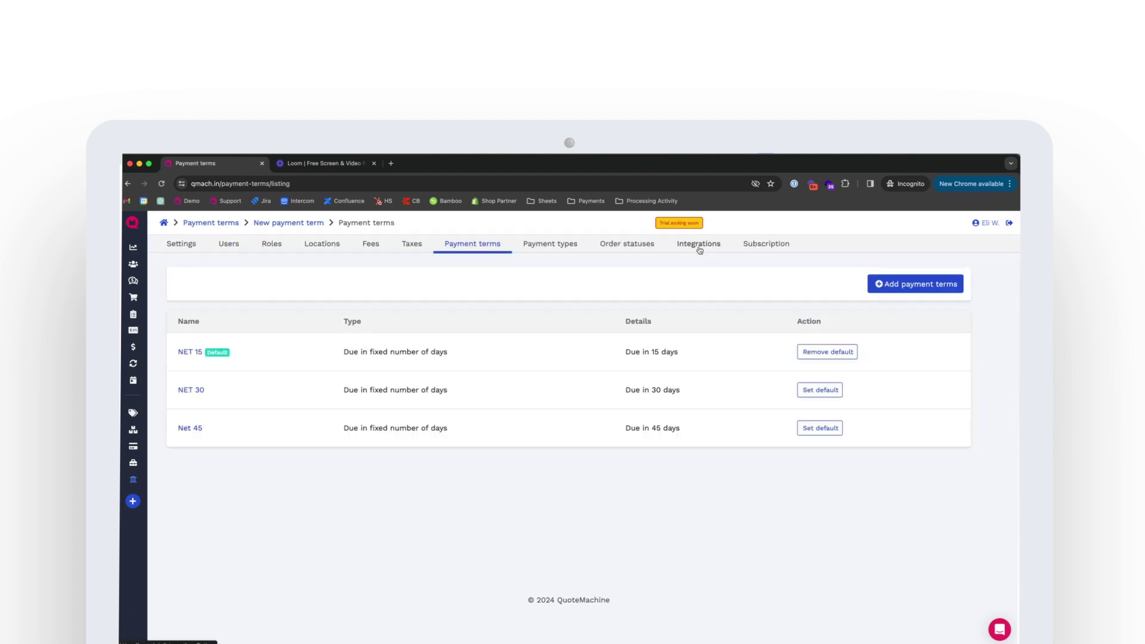
Review the Integrations page: Stripe enabled, plus Lightspeed, Shopify and Square cards.
left_click(699, 247)
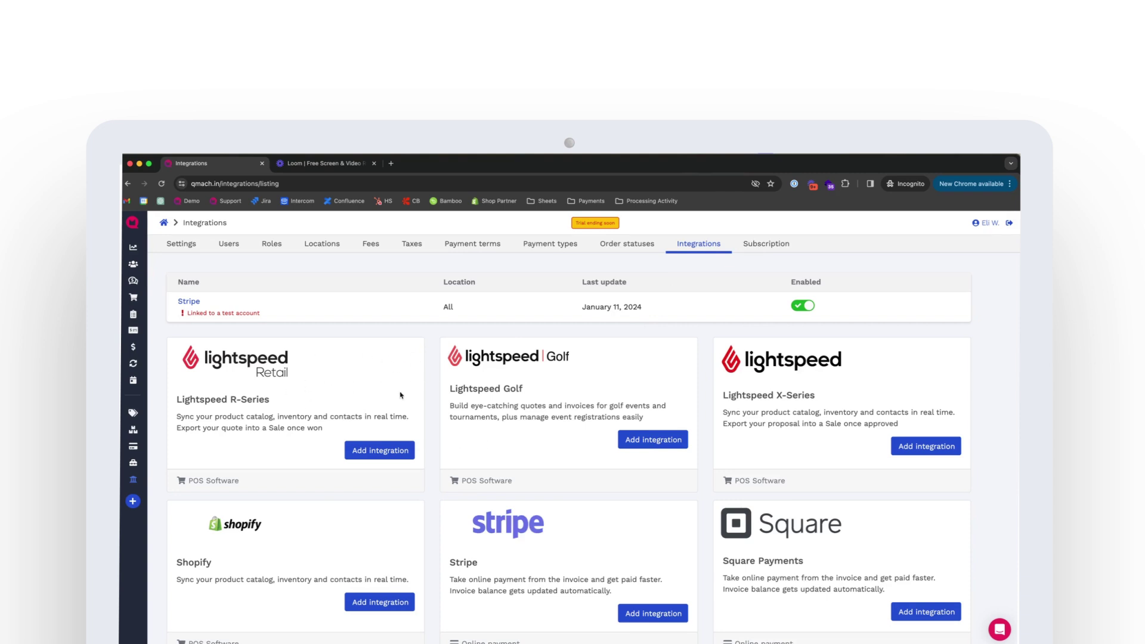
scroll(565, 505, "down", 5)
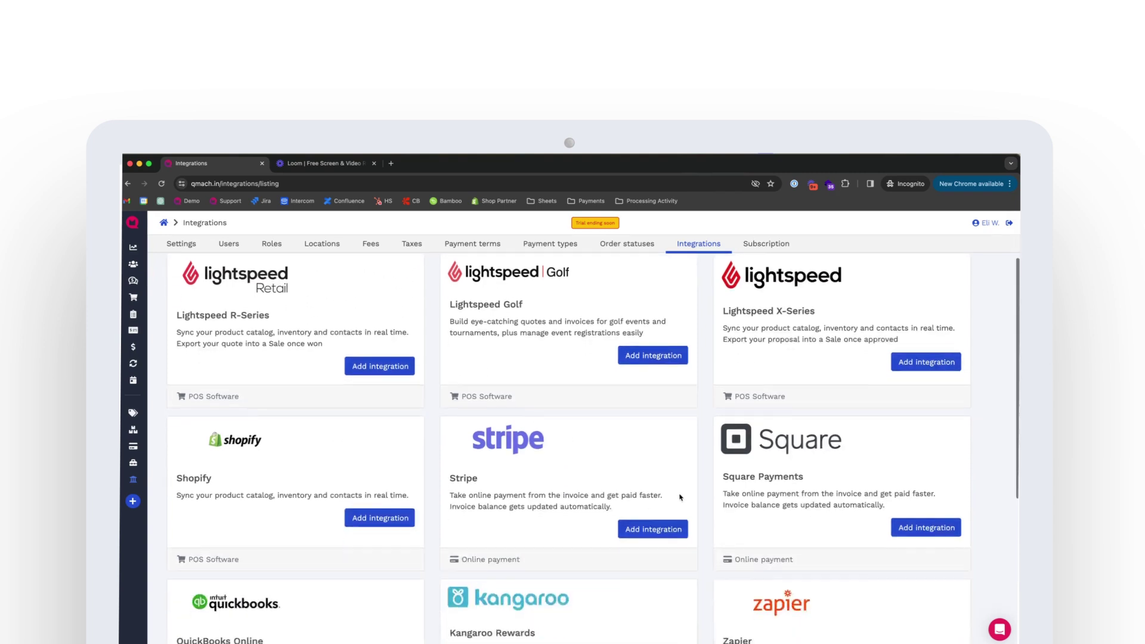
scroll(459, 433, "up", 5)
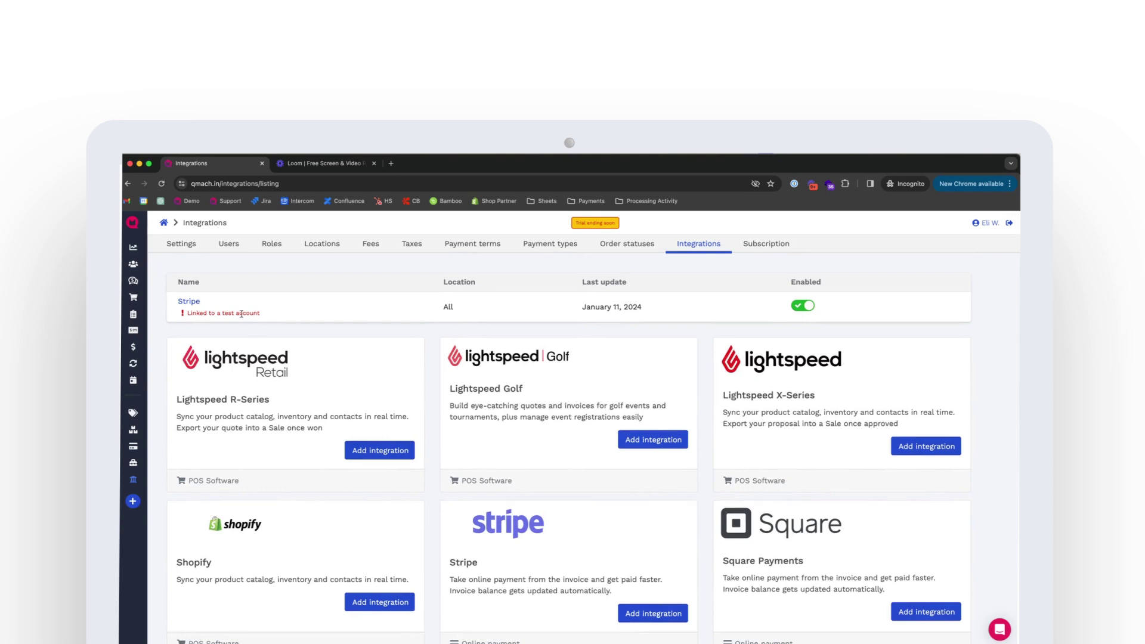
Look over the contact import options: CSV import and the new-import source list.
left_click(134, 264)
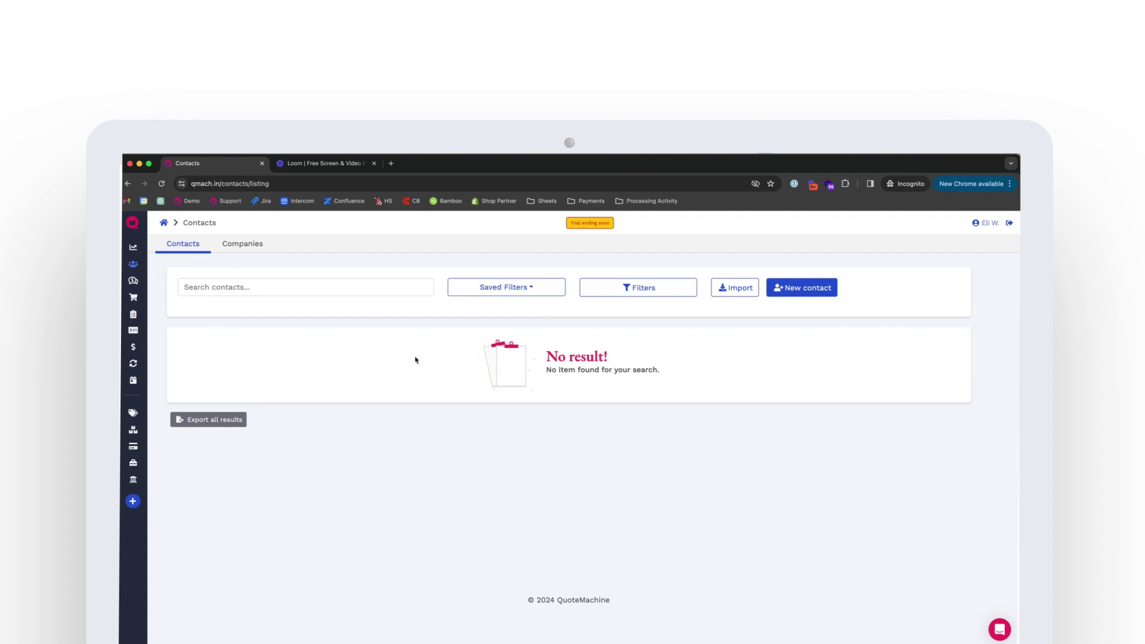
left_click(734, 288)
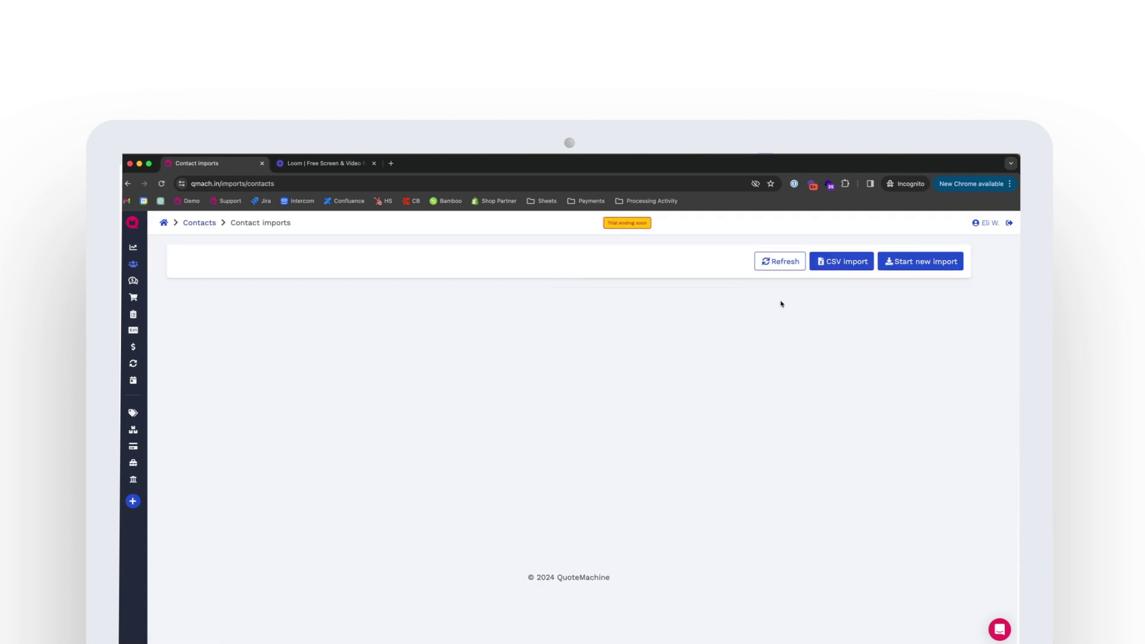
left_click(842, 261)
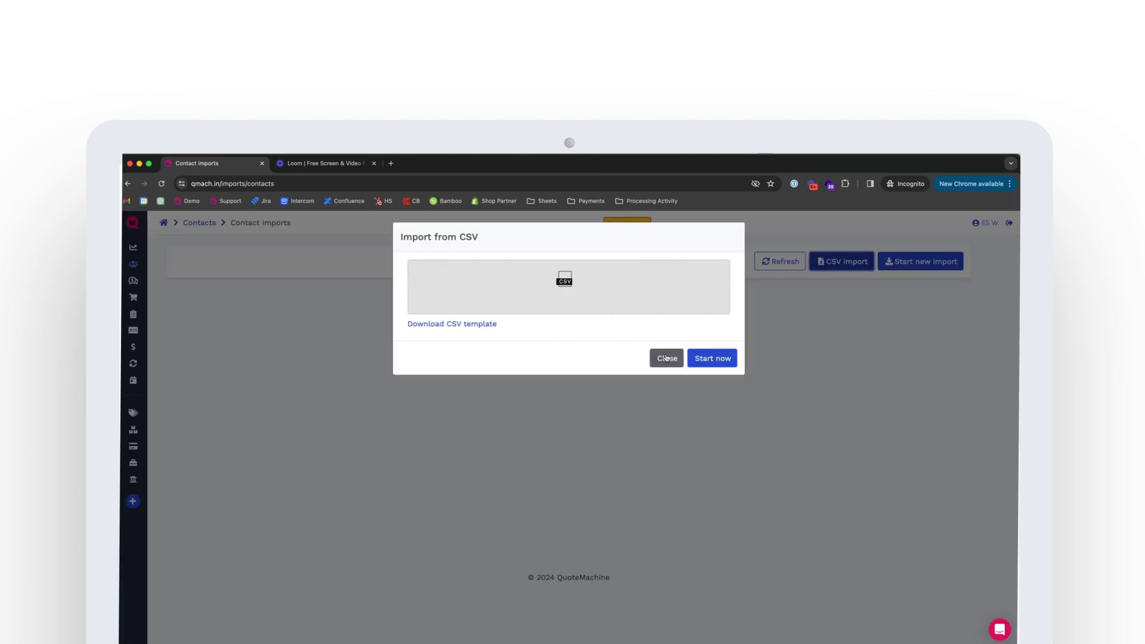
left_click(665, 357)
left_click(902, 268)
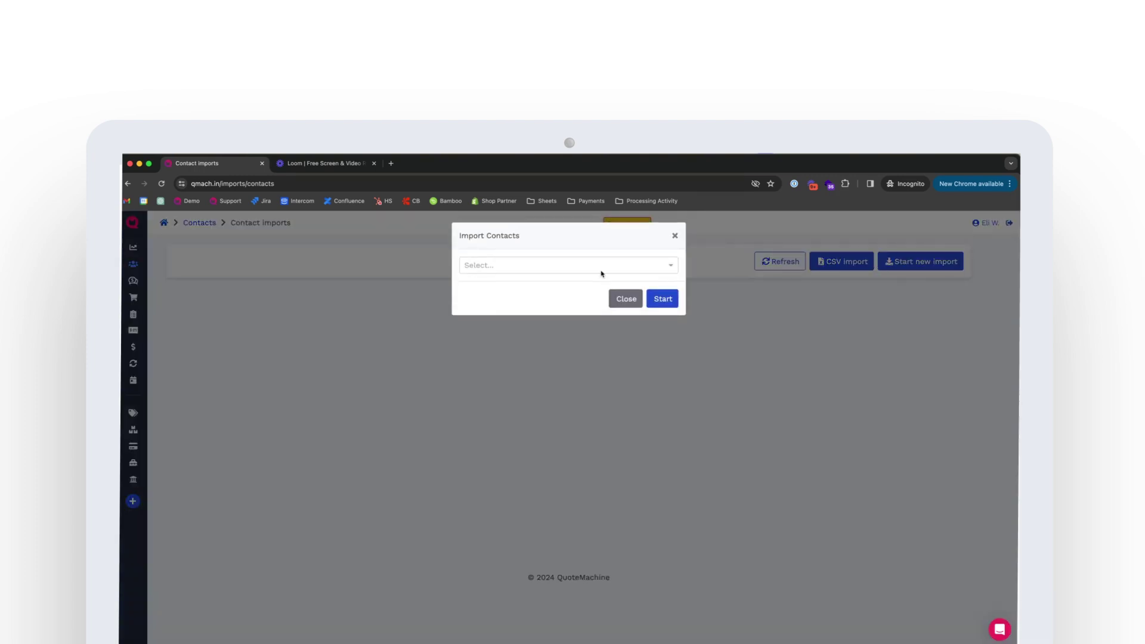
left_click(667, 264)
left_click(532, 304)
left_click(623, 299)
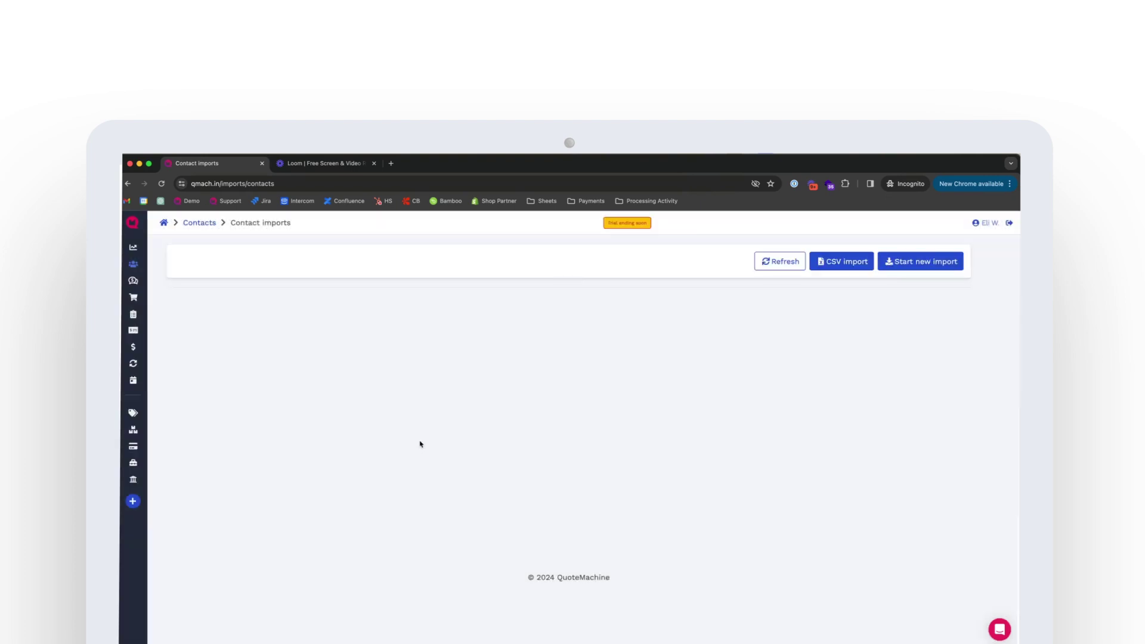
Look at the CSV import option on the product imports page of the empty Catalog.
left_click(154, 414)
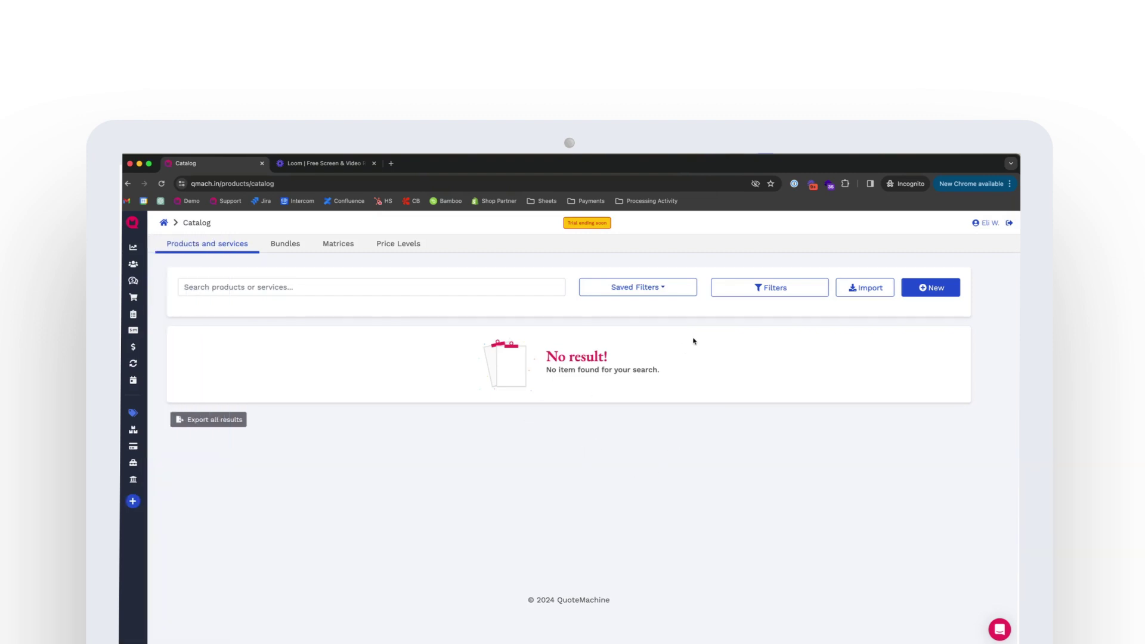
left_click(862, 289)
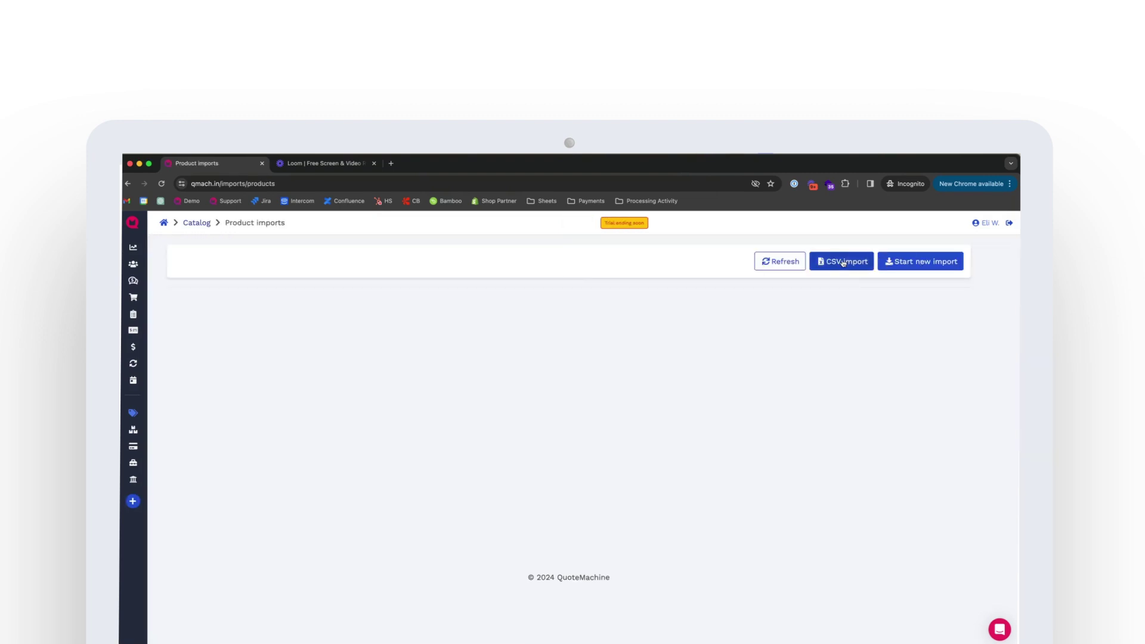
left_click(843, 262)
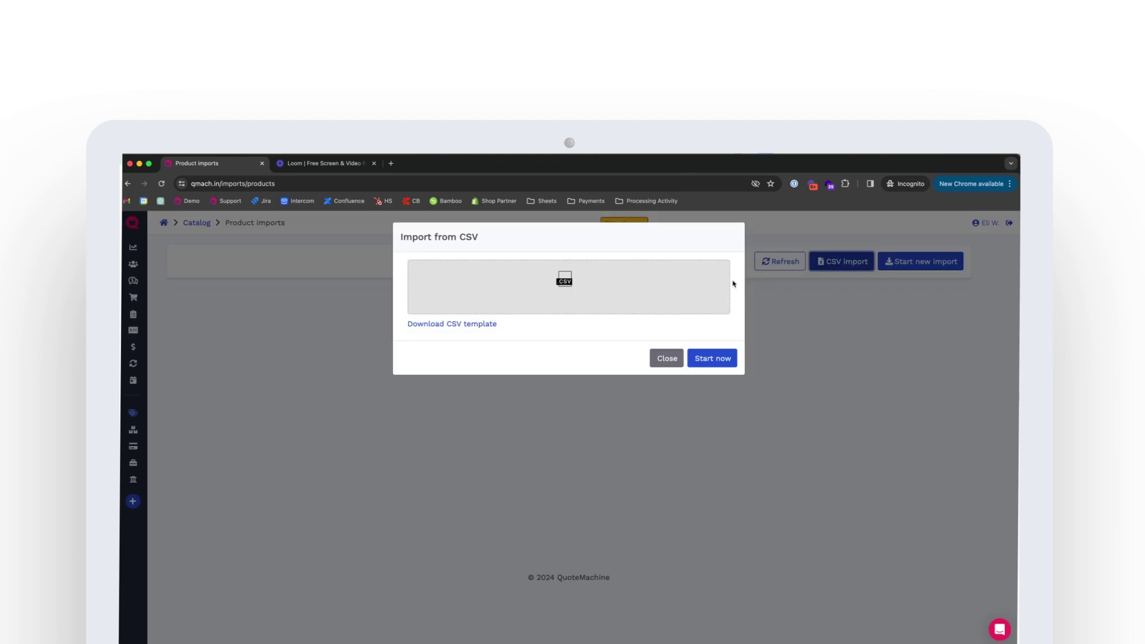
left_click(660, 359)
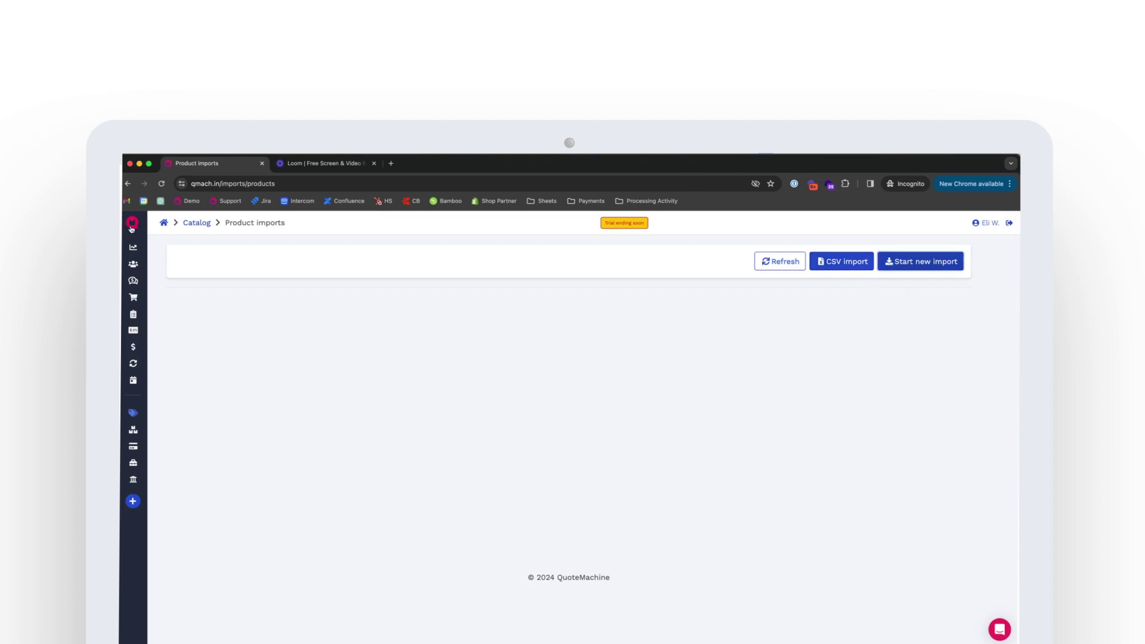
Go back to the Dashboard using the QuoteMachine logo in the sidebar.
left_click(163, 222)
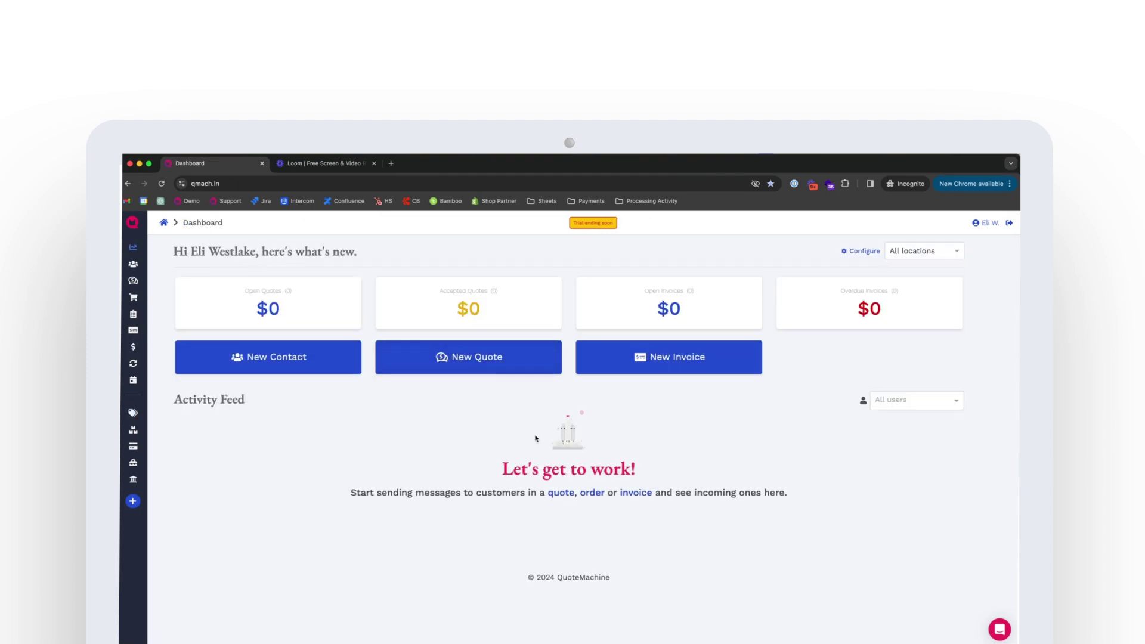